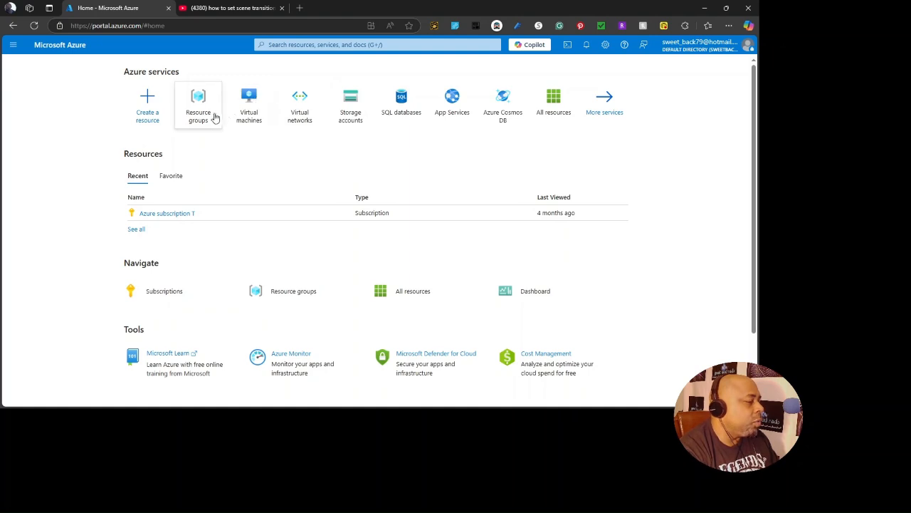
# Create a resource group named Active-Directory-Lab with the default subscription and region, and open it.
pyautogui.click(197, 117)
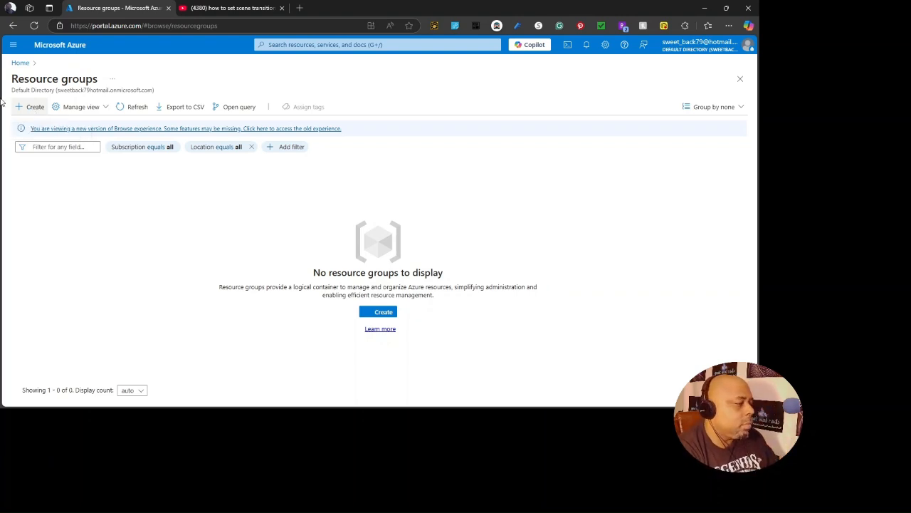
pyautogui.click(27, 110)
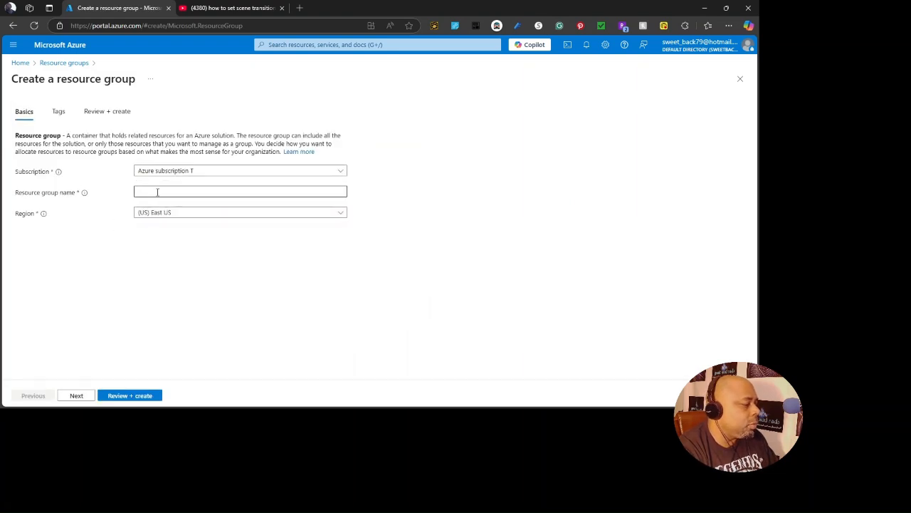
pyautogui.click(161, 190)
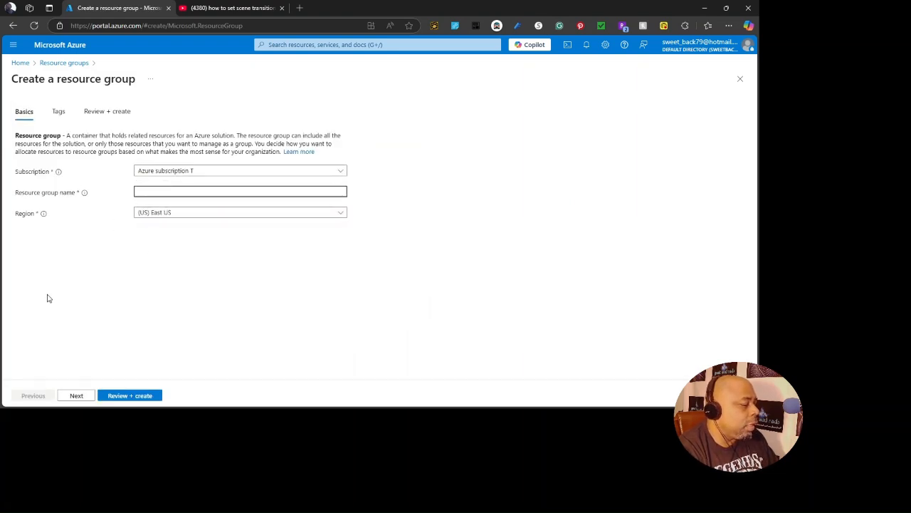
pyautogui.write('Active-Directory-Lab')
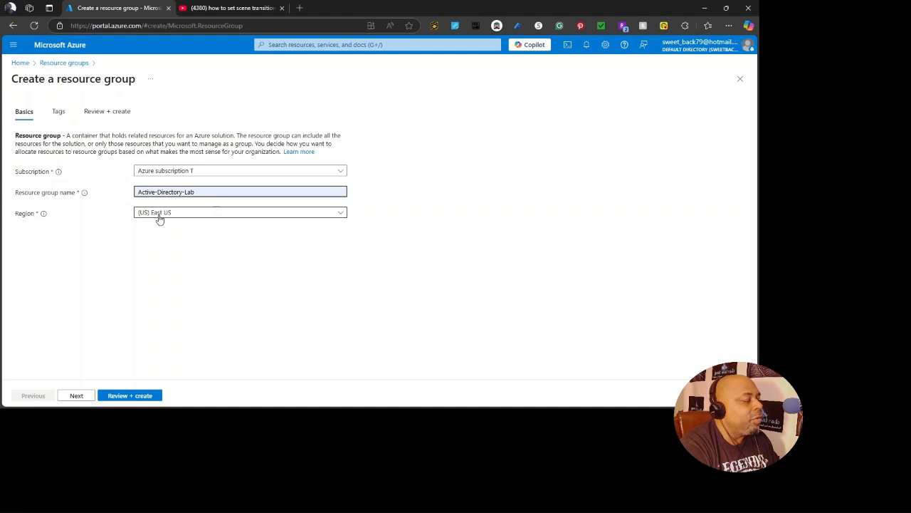
pyautogui.click(127, 397)
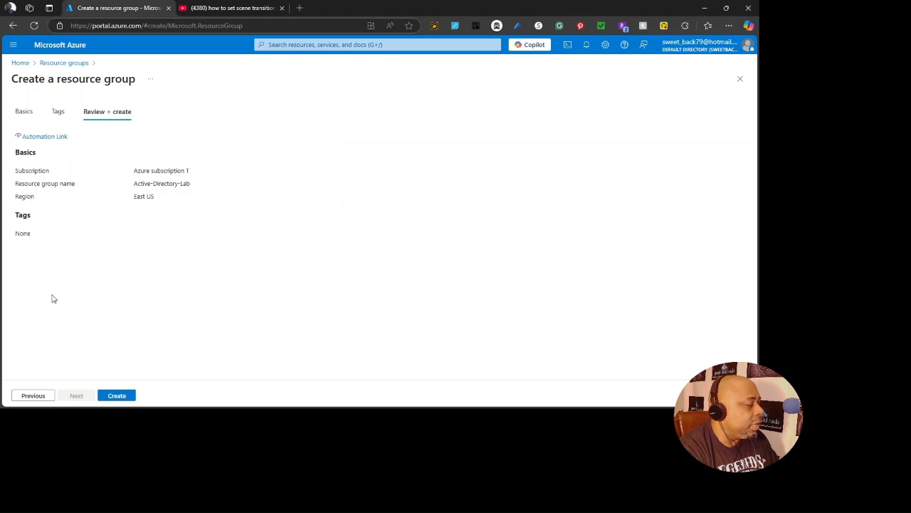
pyautogui.click(117, 395)
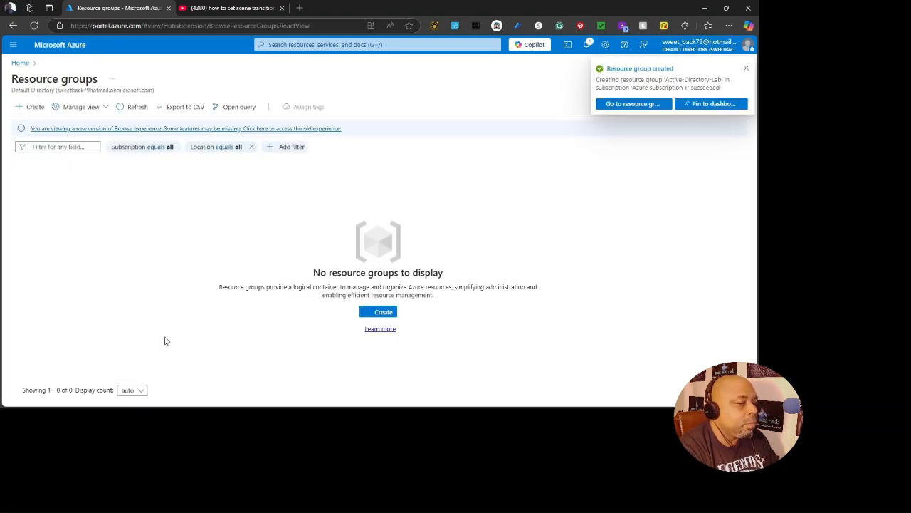
pyautogui.click(634, 104)
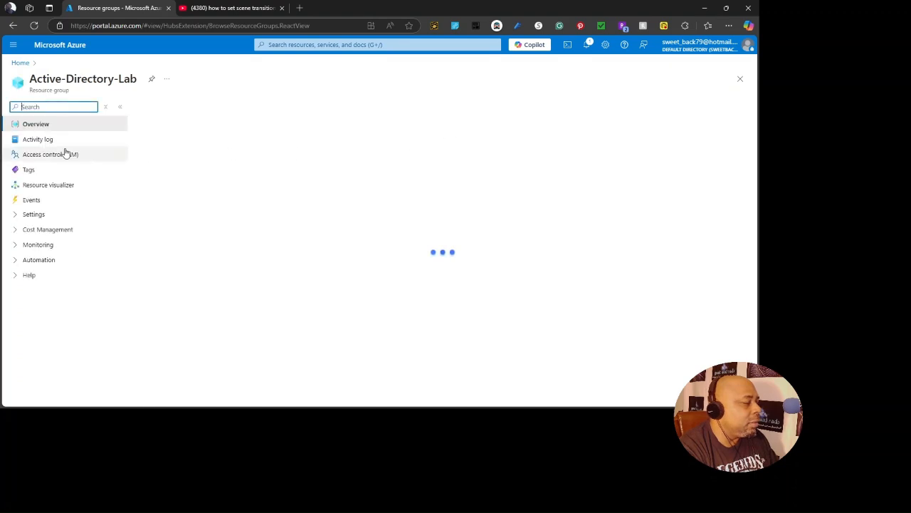
# Create a virtual network named AD-Lab-Vnet in the Active-Directory-Lab resource group, keeping the default region, security and address settings.
pyautogui.click(20, 64)
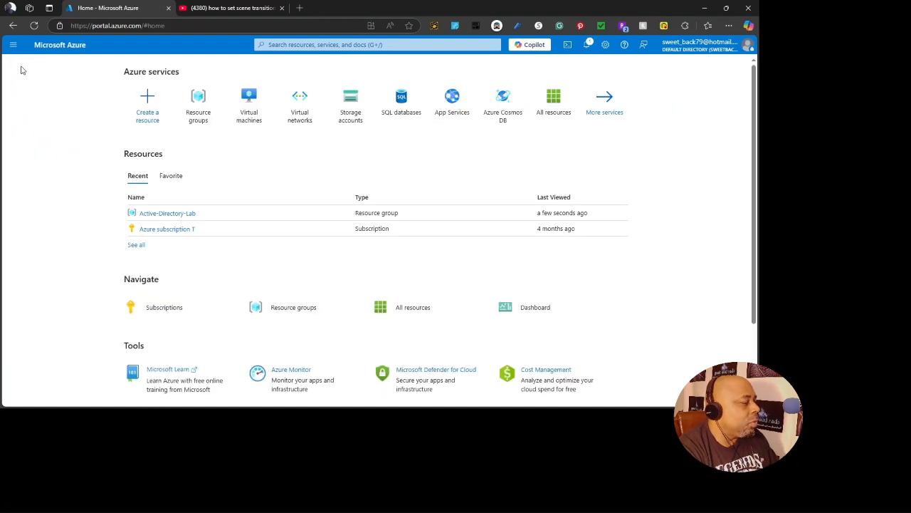
pyautogui.click(297, 103)
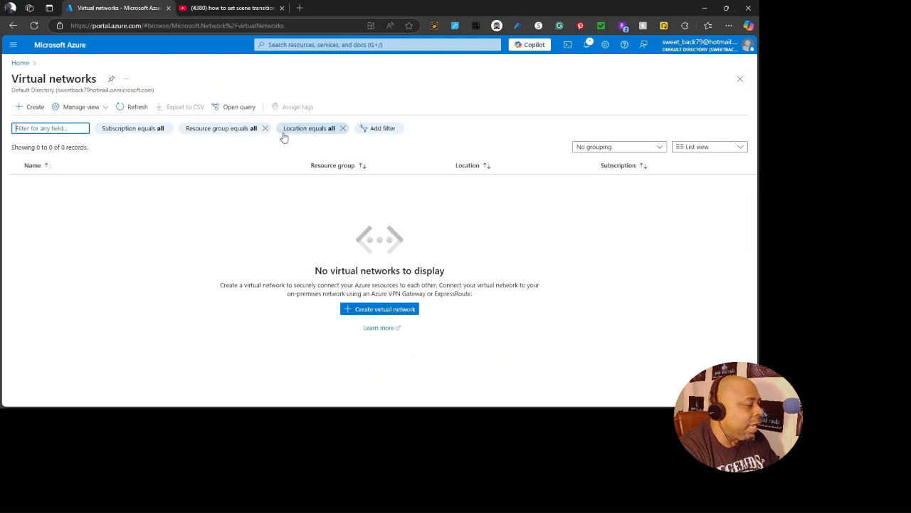
pyautogui.click(24, 109)
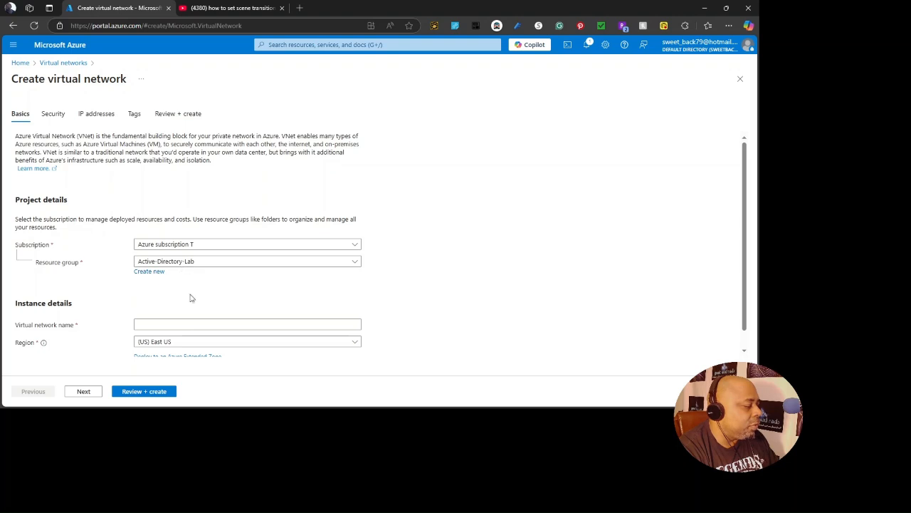
pyautogui.click(168, 321)
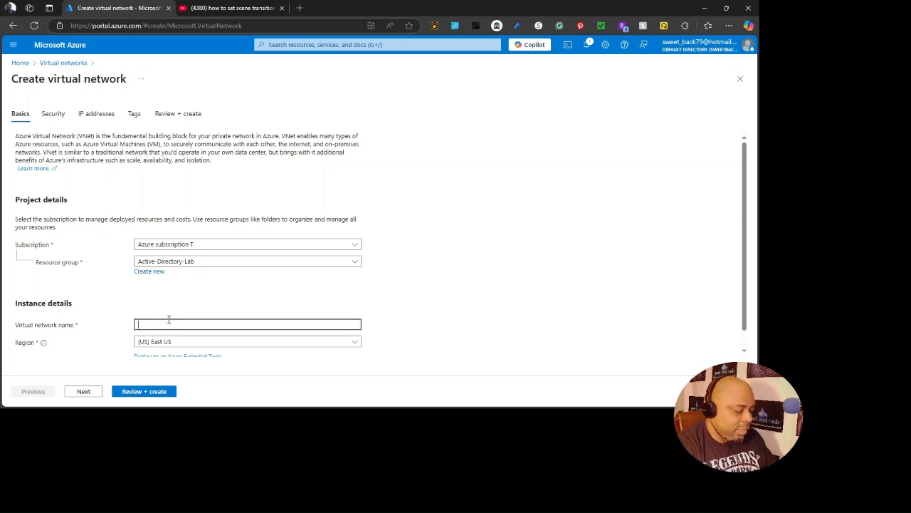
pyautogui.write('AD-')
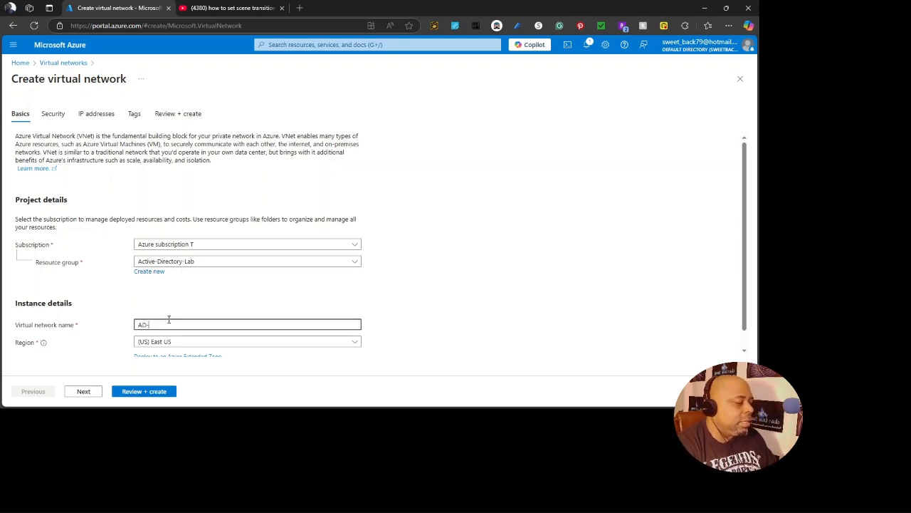
pyautogui.write('Lab-')
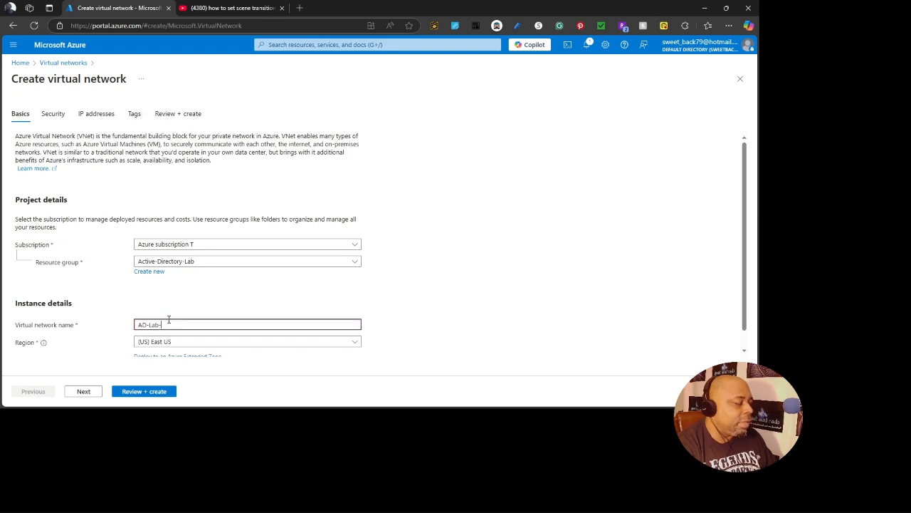
pyautogui.write('Vnet')
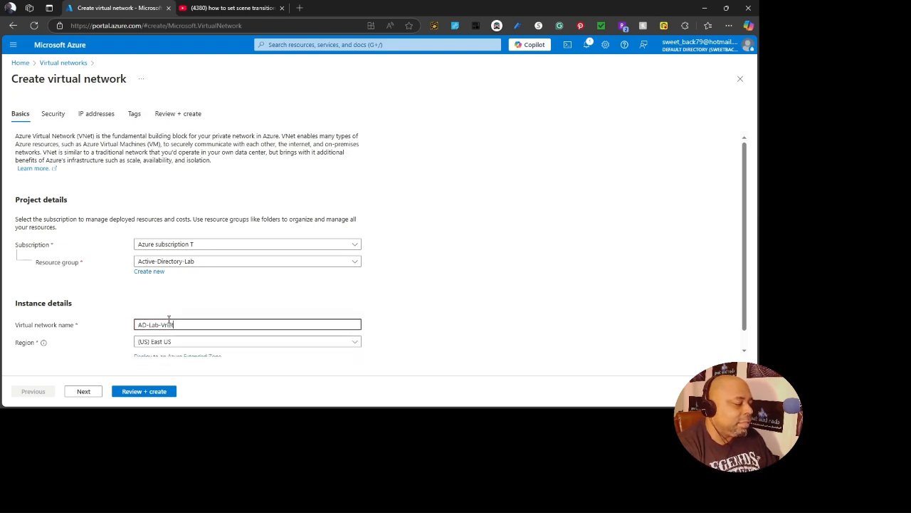
pyautogui.scroll(-1, 112, 323)
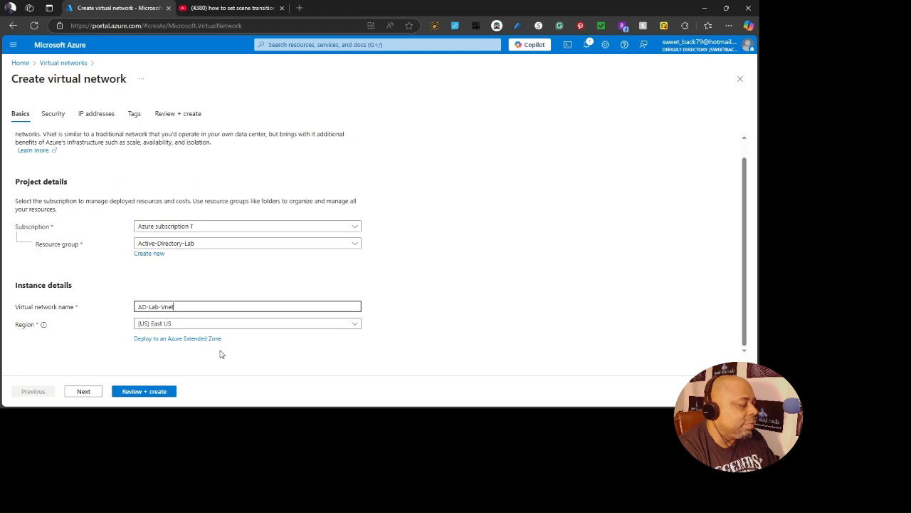
pyautogui.click(153, 392)
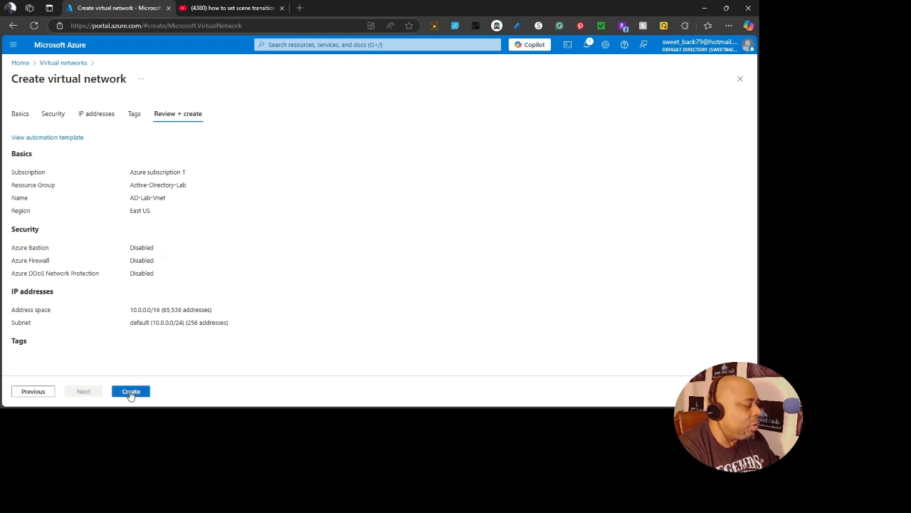
pyautogui.click(130, 396)
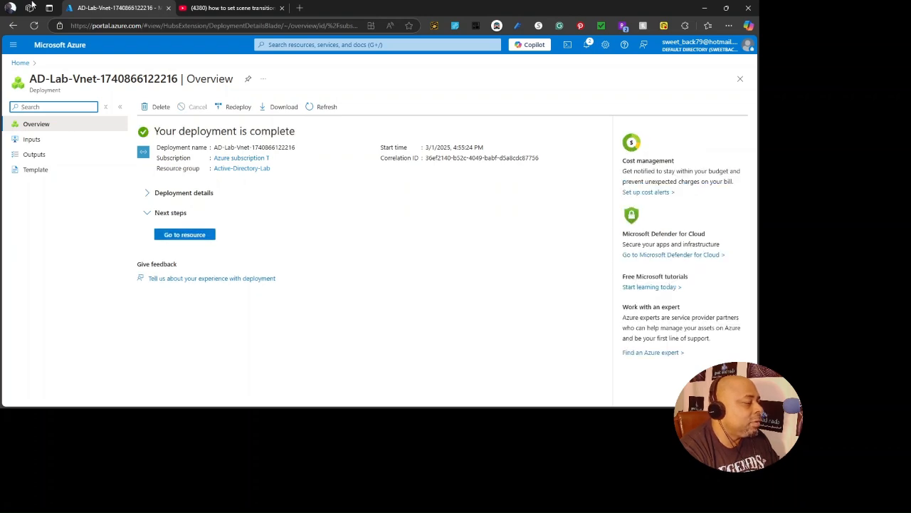
# Start creating a standard Azure virtual machine and assign it to the Active-Directory-Lab resource group.
pyautogui.click(20, 63)
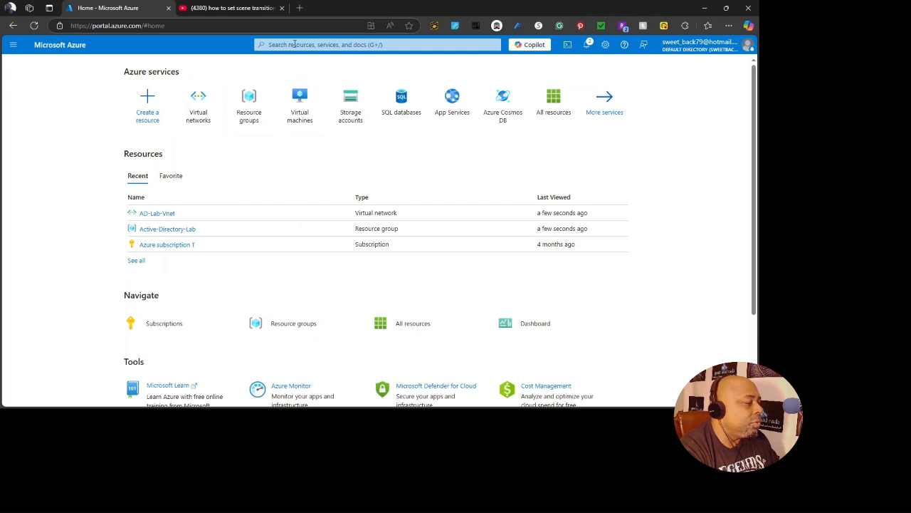
pyautogui.click(301, 100)
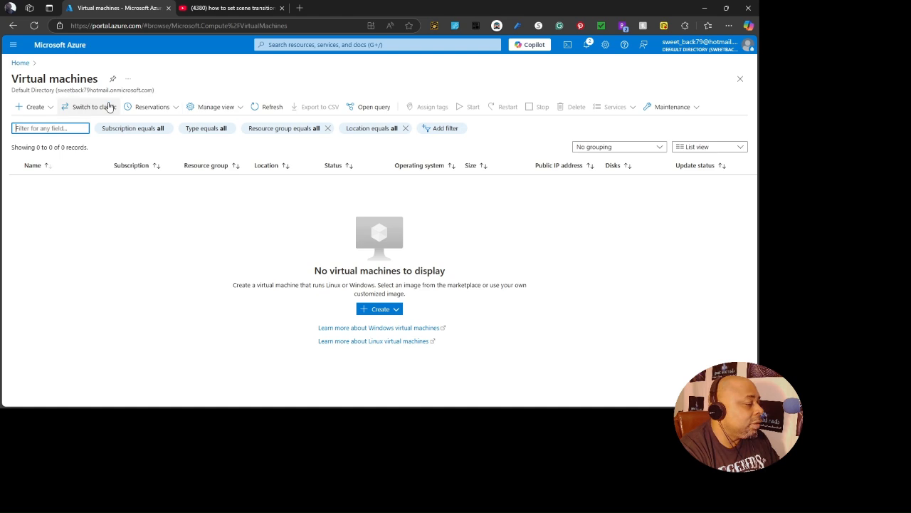
pyautogui.click(32, 109)
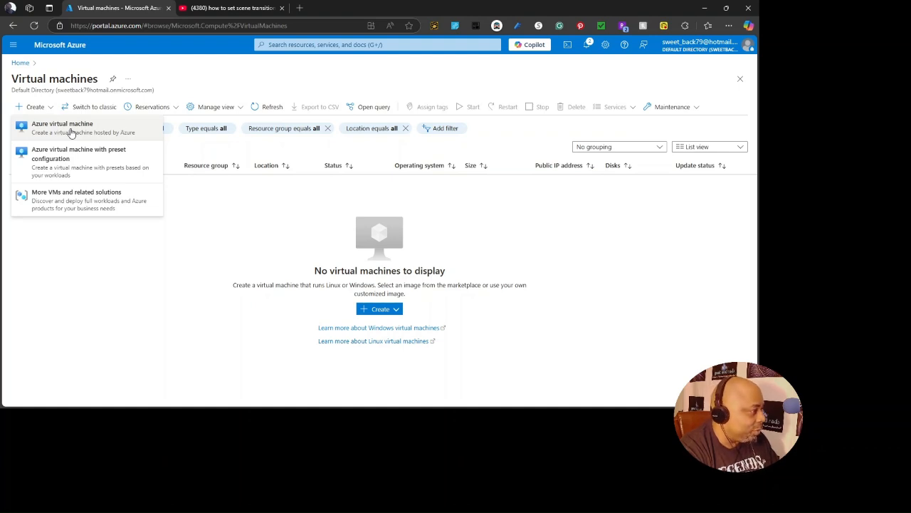
pyautogui.click(71, 131)
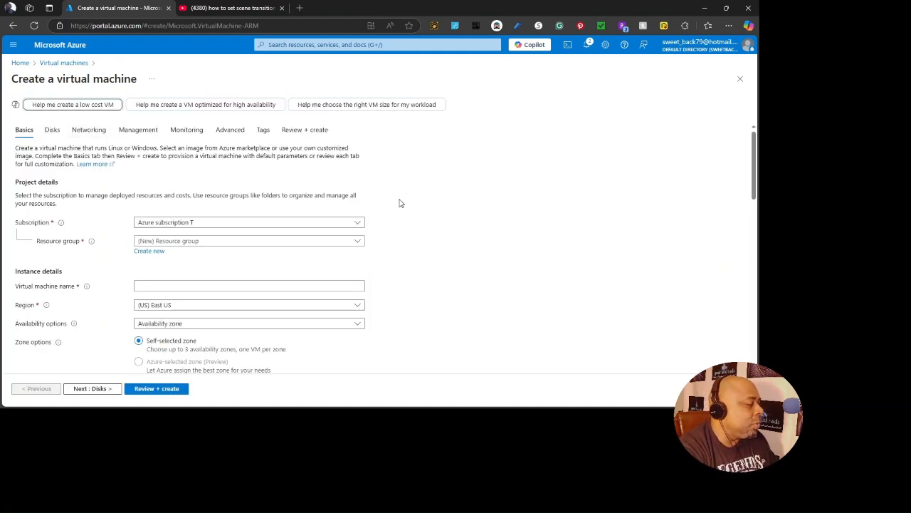
pyautogui.scroll(-1, 399, 203)
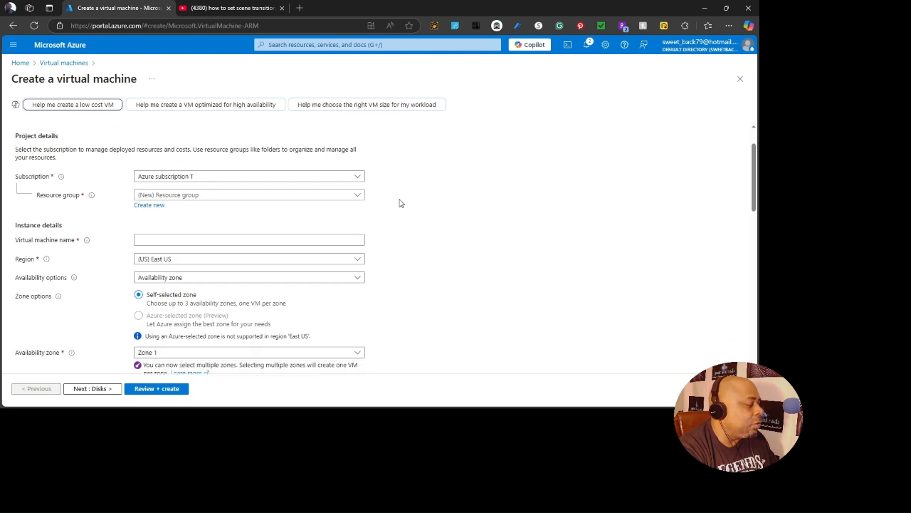
pyautogui.click(360, 195)
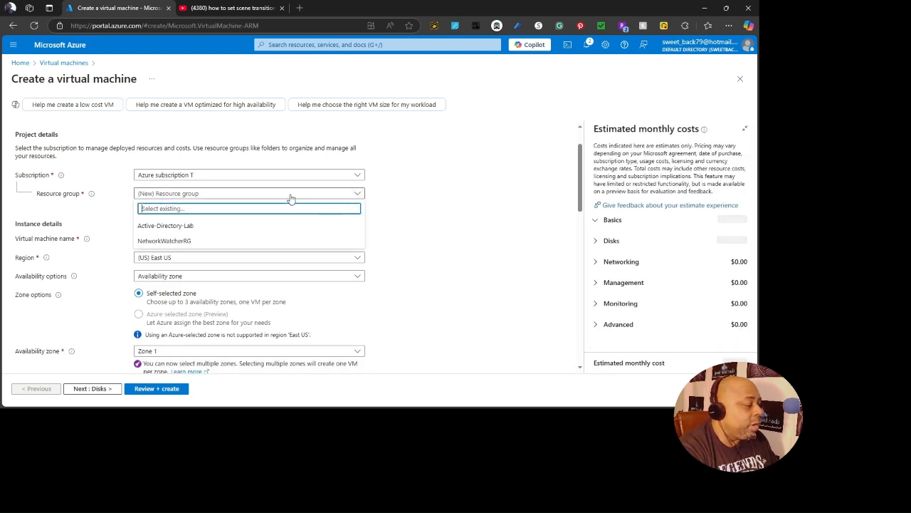
pyautogui.click(194, 225)
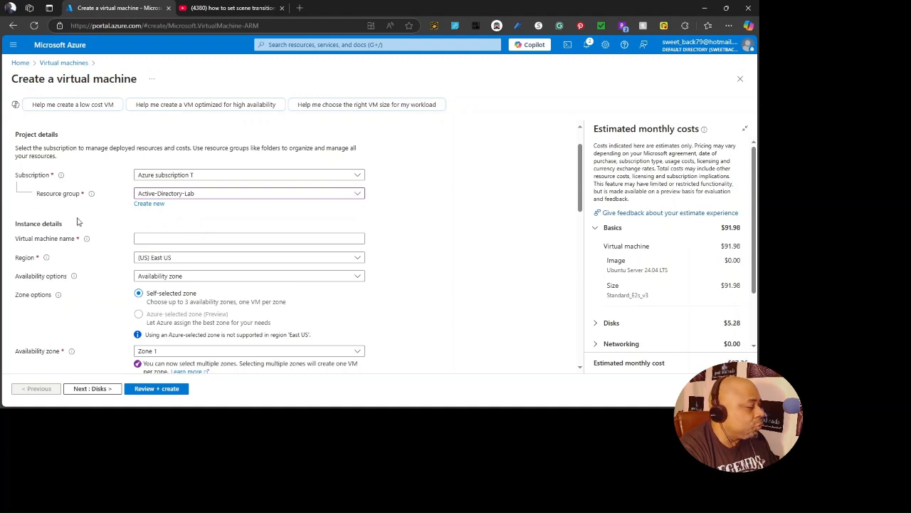
# Name the virtual machine DC-1 and choose the Windows Server 2022 Datacenter: Azure Edition - x64 Gen2 image.
pyautogui.click(189, 240)
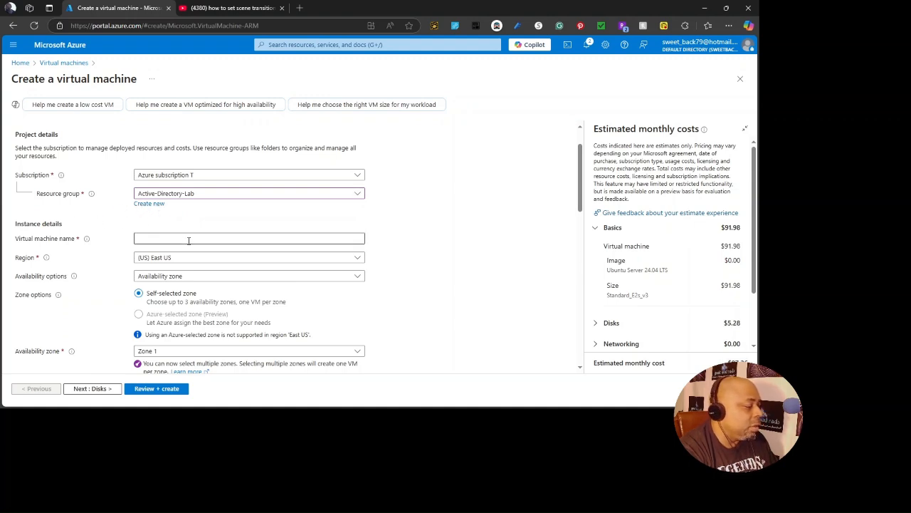
pyautogui.click(187, 239)
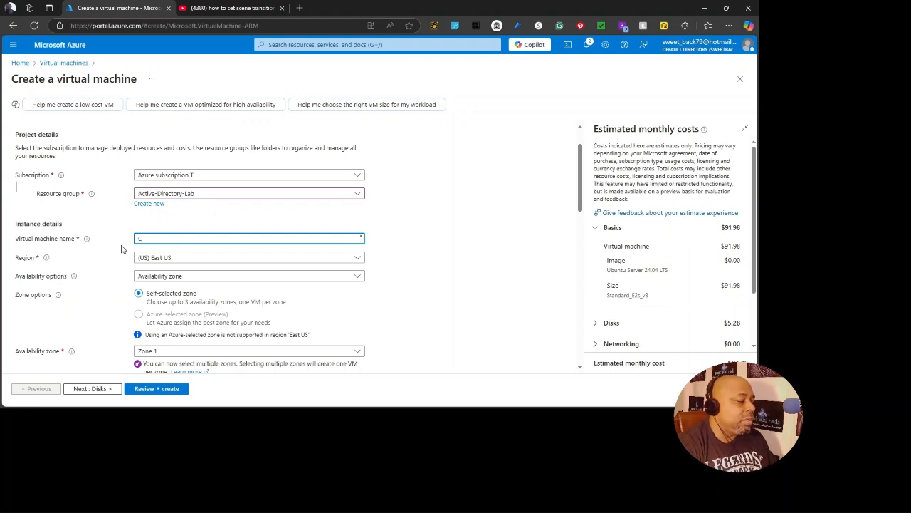
pyautogui.write('DC-1')
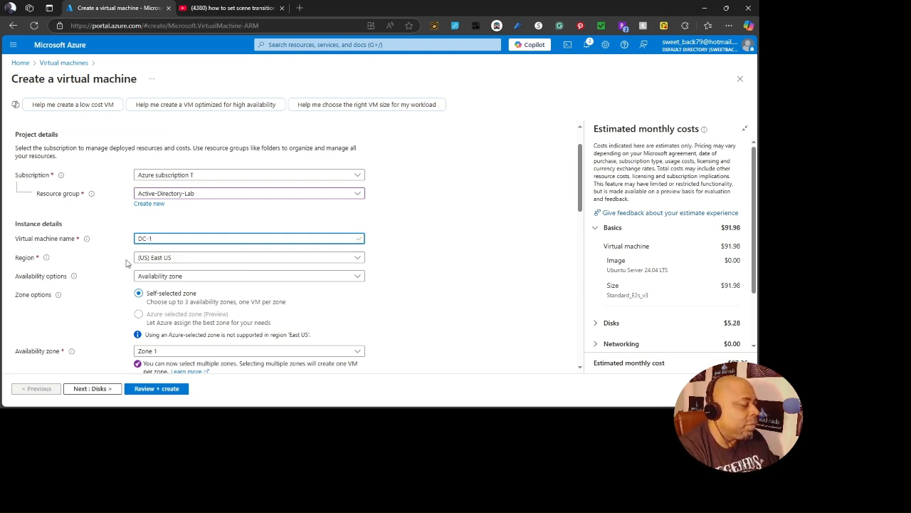
pyautogui.scroll(-2, 395, 285)
pyautogui.scroll(-4, 396, 285)
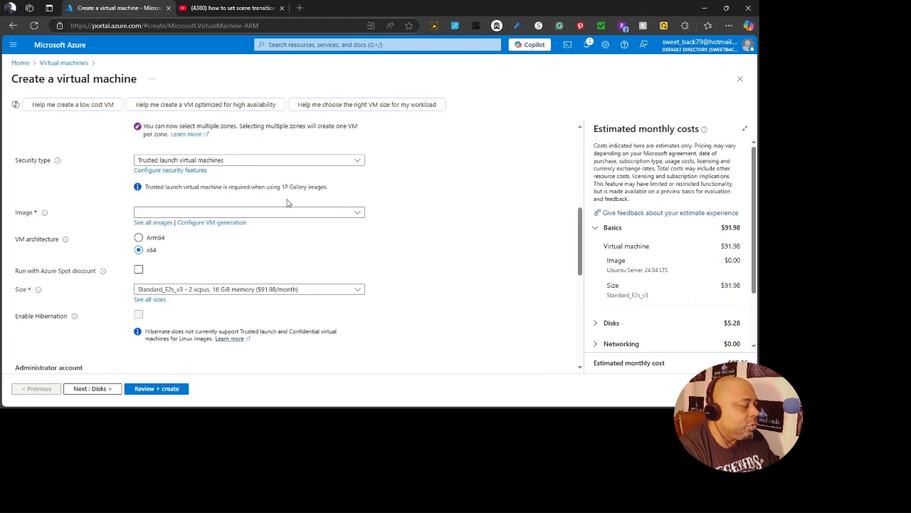
pyautogui.click(358, 212)
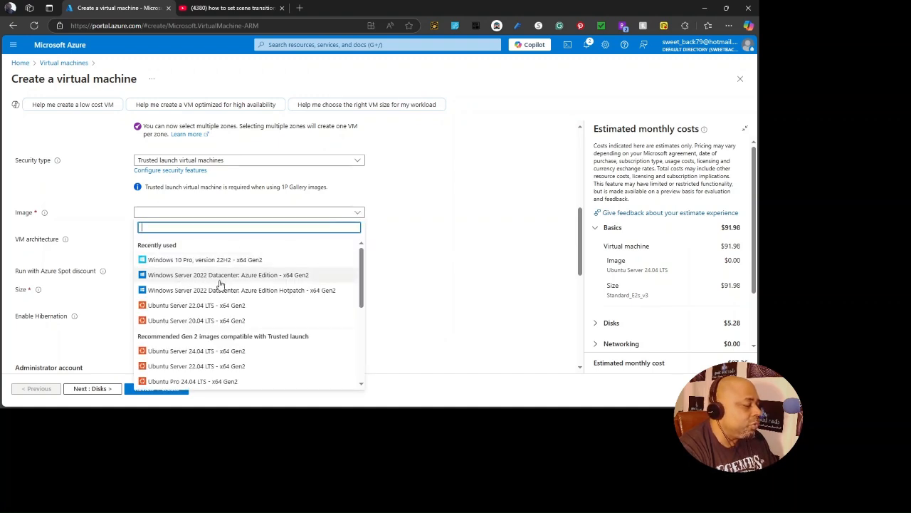
pyautogui.click(194, 277)
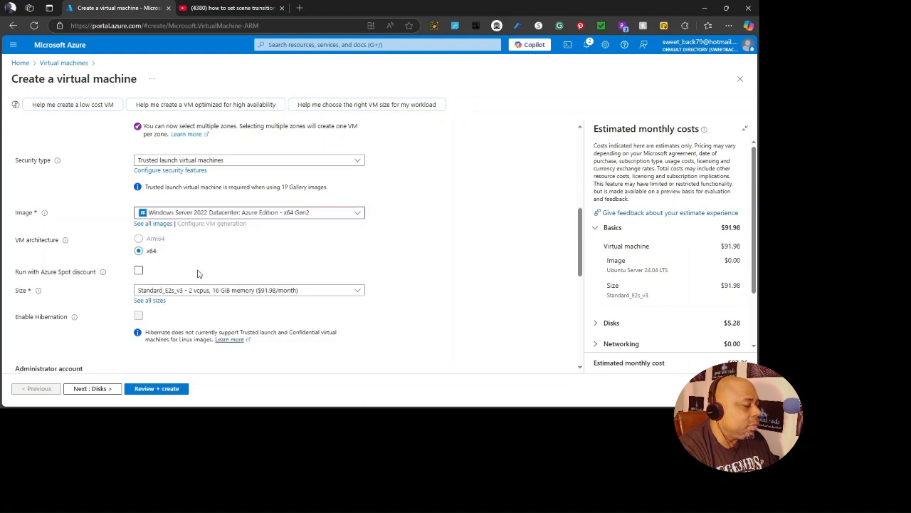
# Set the administrator account username to labuser, and enter and confirm the account password.
pyautogui.scroll(-2, 369, 271)
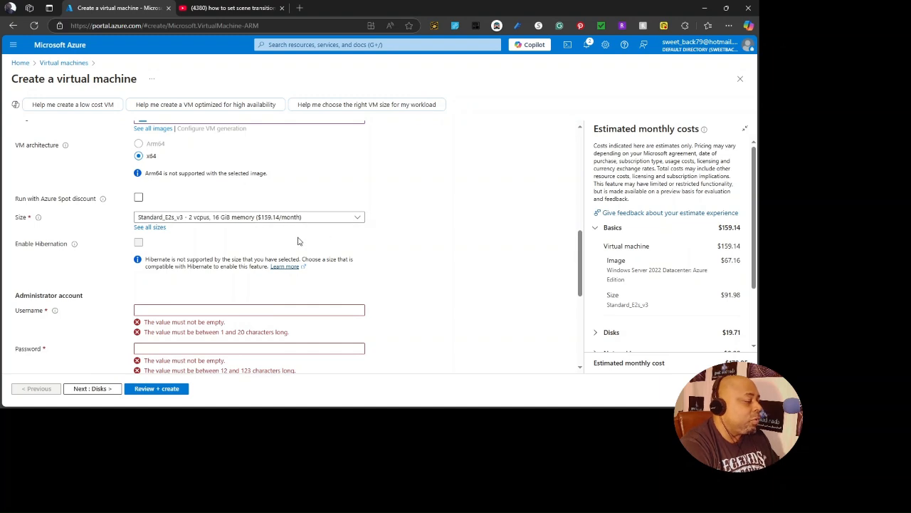
pyautogui.click(240, 309)
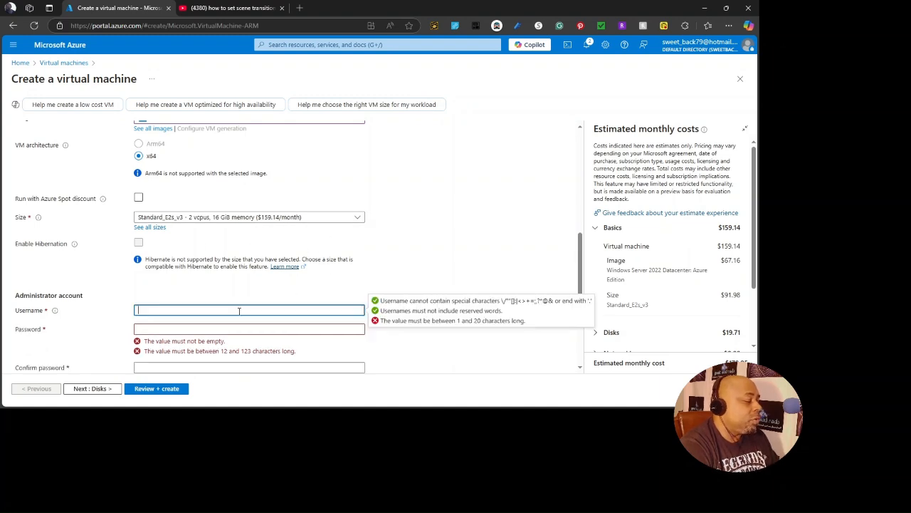
pyautogui.click(172, 342)
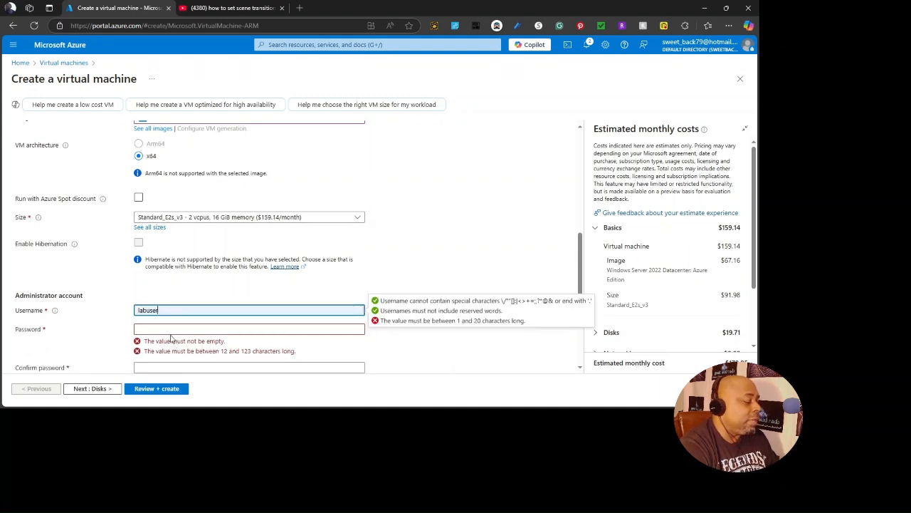
pyautogui.click(175, 330)
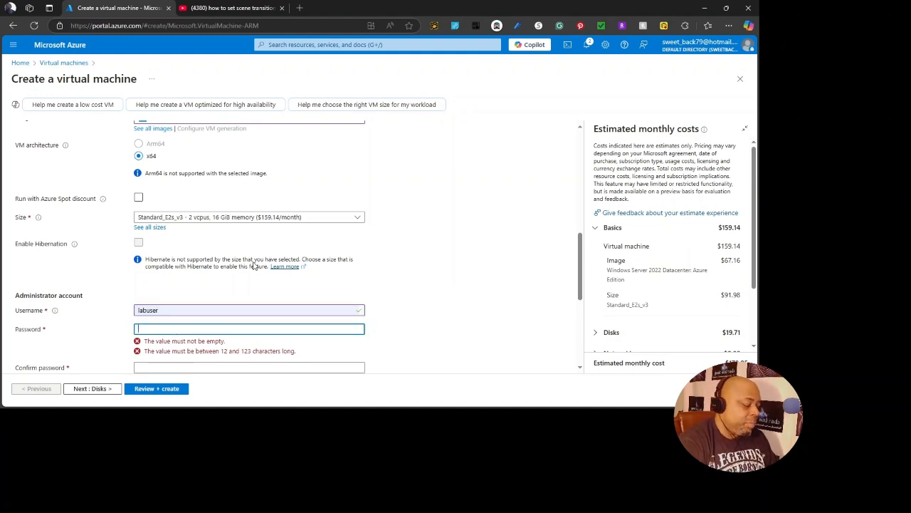
pyautogui.write('Pa')
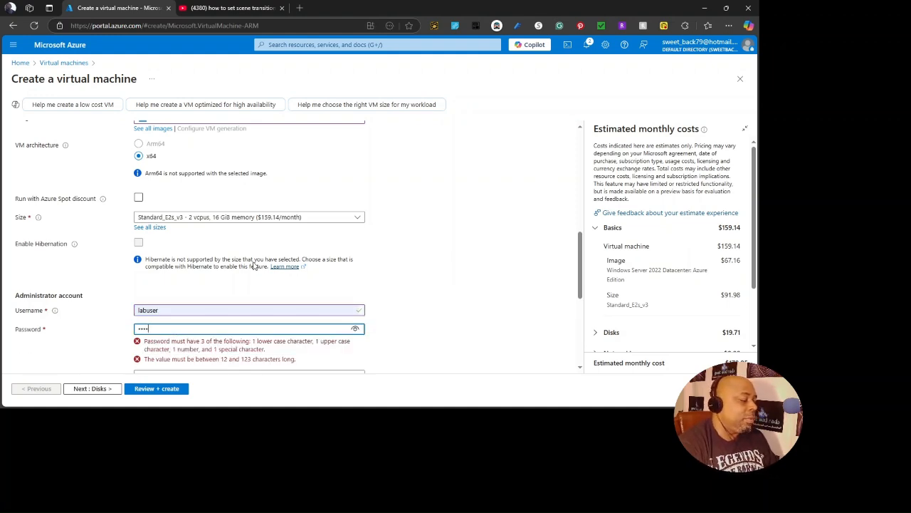
pyautogui.write('••••••')
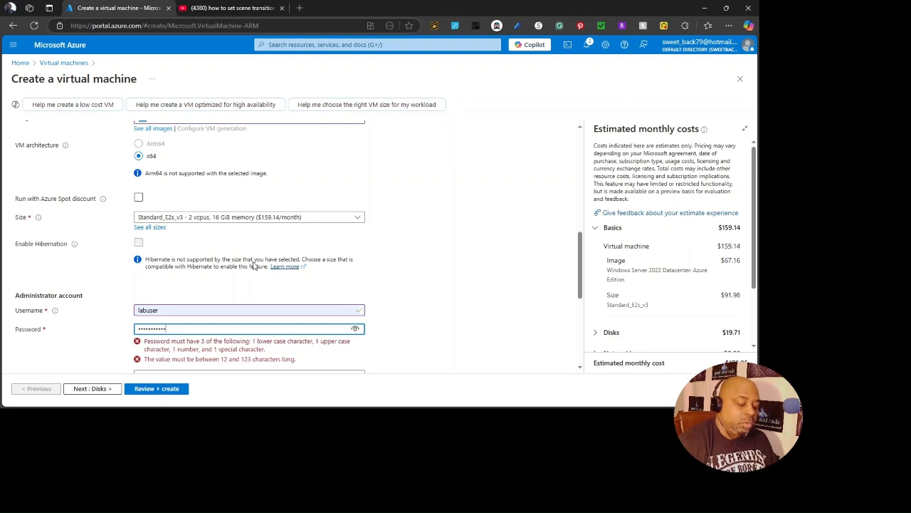
pyautogui.write('••')
pyautogui.press('Tab')
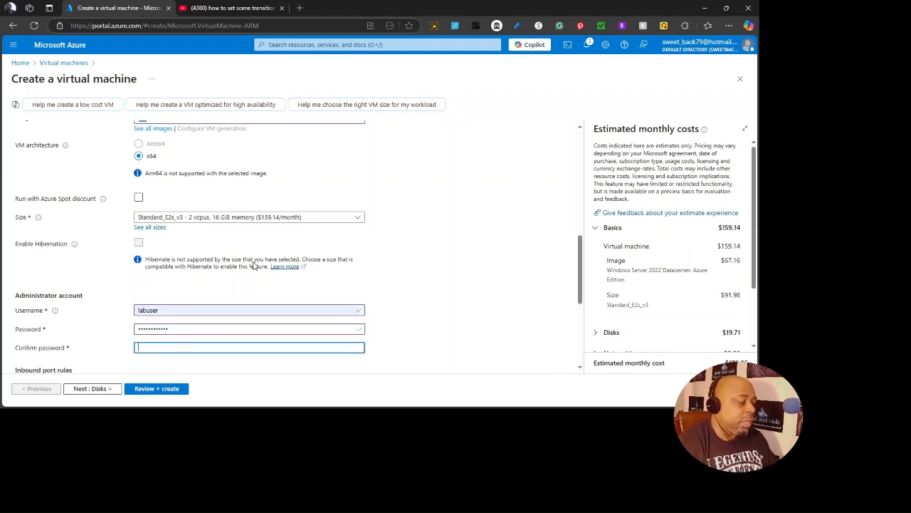
pyautogui.write('P')
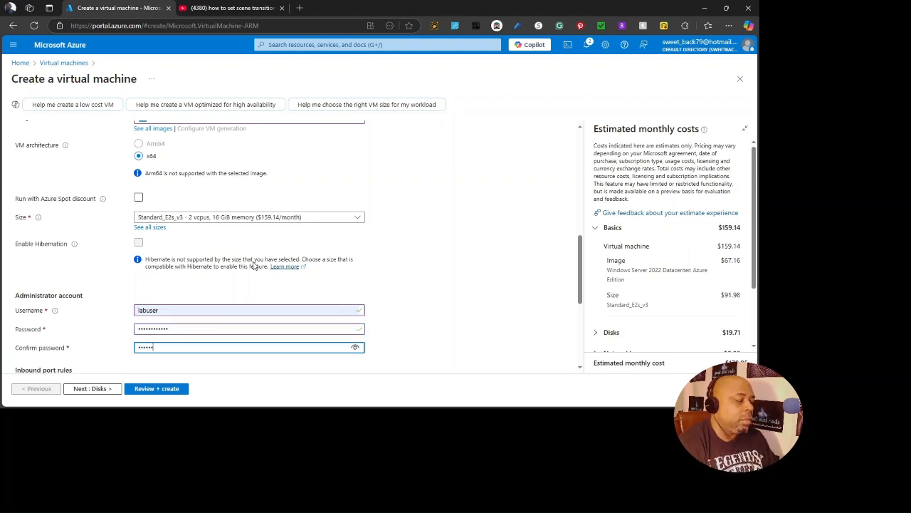
pyautogui.write('••••••••')
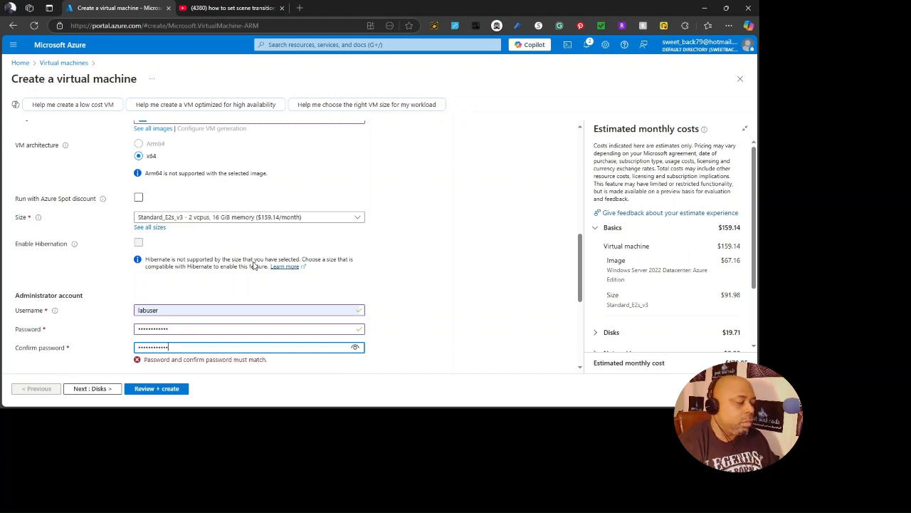
pyautogui.write('•')
# Choose to use an existing Windows Server license and confirm eligibility for the Azure Hybrid Benefit.
pyautogui.scroll(-3, 256, 263)
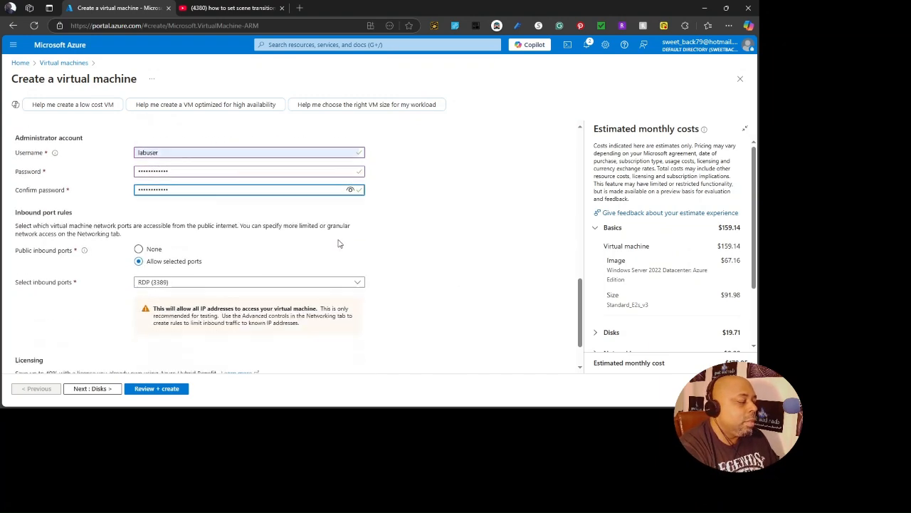
pyautogui.scroll(-1, 112, 254)
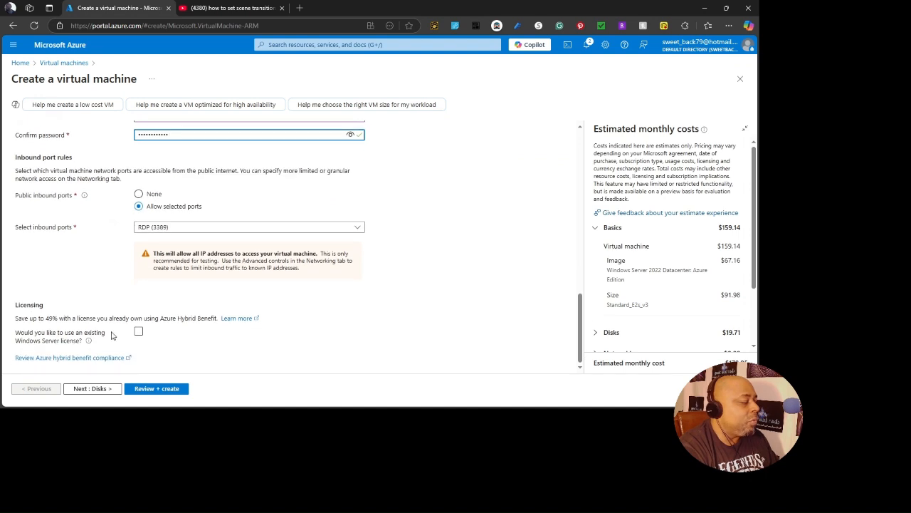
pyautogui.click(138, 334)
pyautogui.click(139, 333)
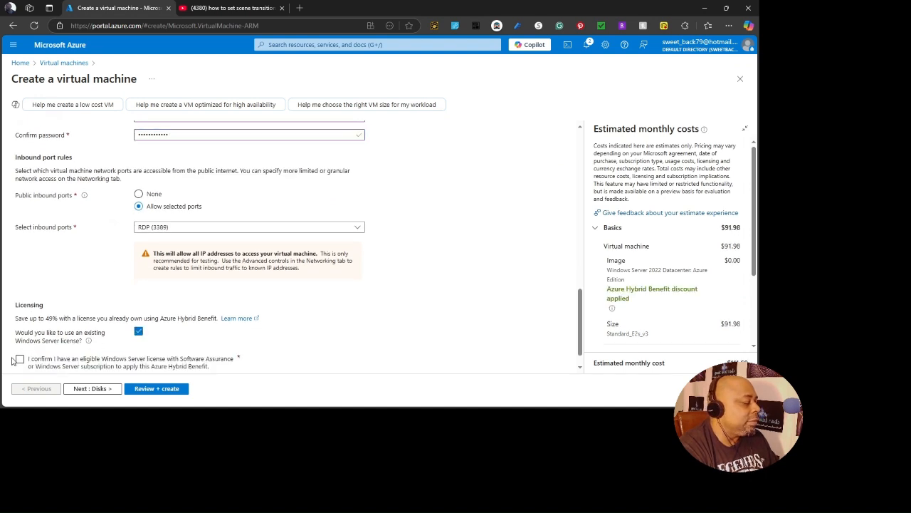
pyautogui.click(20, 359)
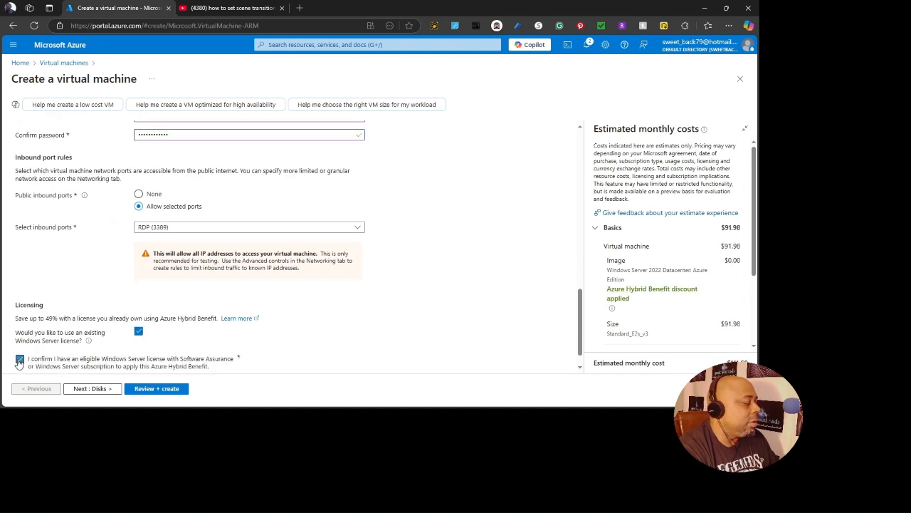
# Keep the default disk and networking settings on the AD-Lab-Vnet virtual network, and create the DC-1 virtual machine.
pyautogui.click(93, 390)
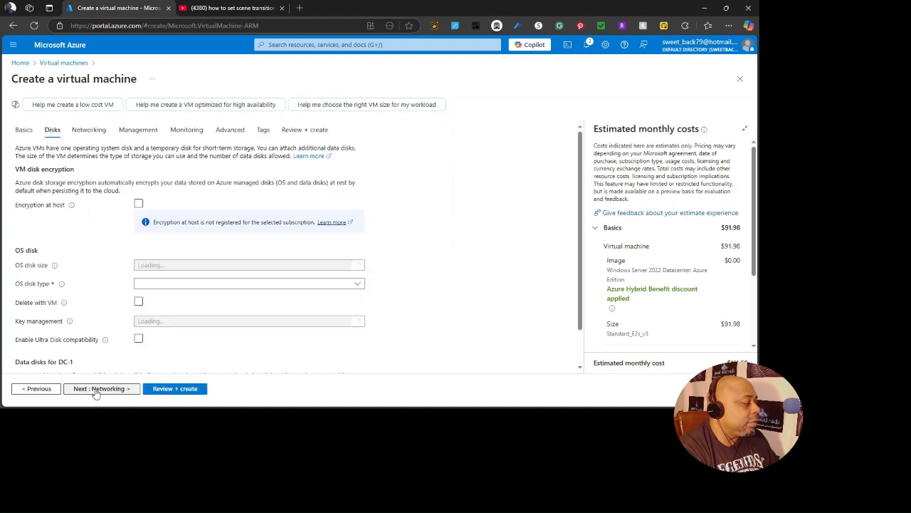
pyautogui.click(98, 391)
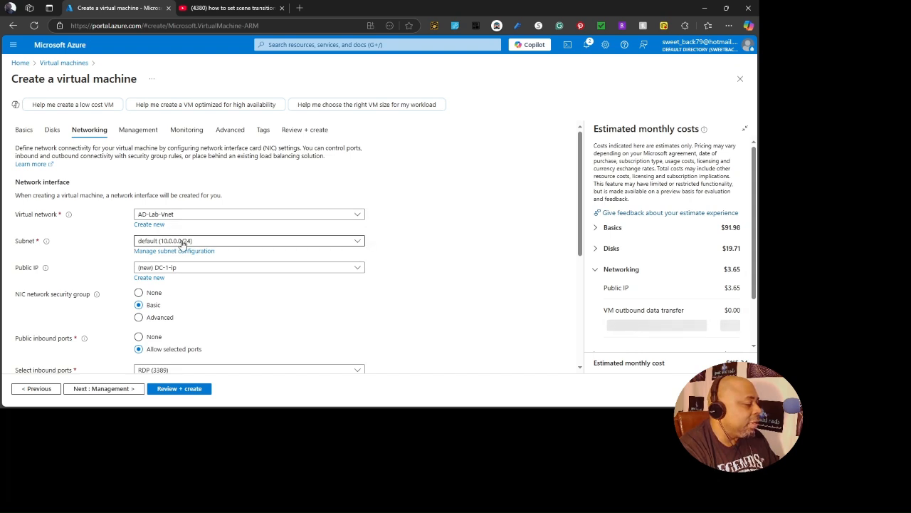
pyautogui.scroll(-3, 116, 265)
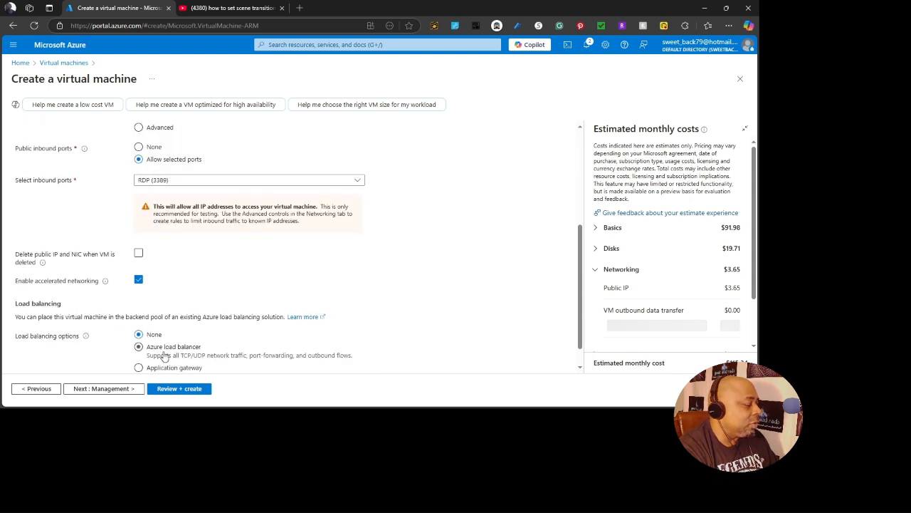
pyautogui.scroll(-1, 146, 350)
pyautogui.click(187, 388)
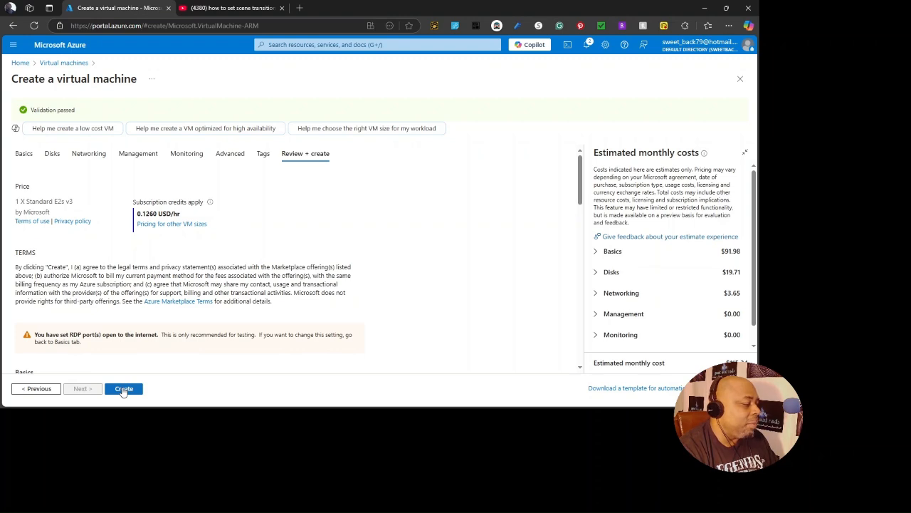
pyautogui.click(124, 390)
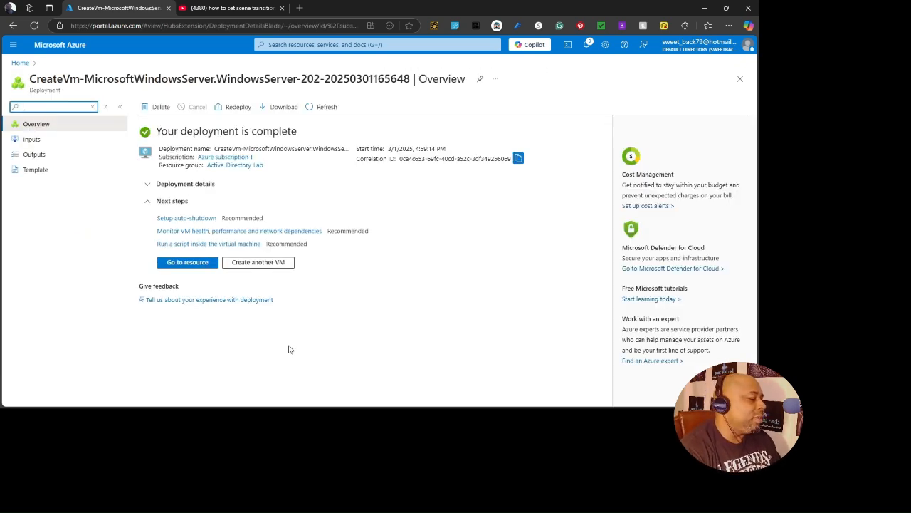
# Open DC-1's network settings and go to the IP configurations of its primary network interface.
pyautogui.click(21, 63)
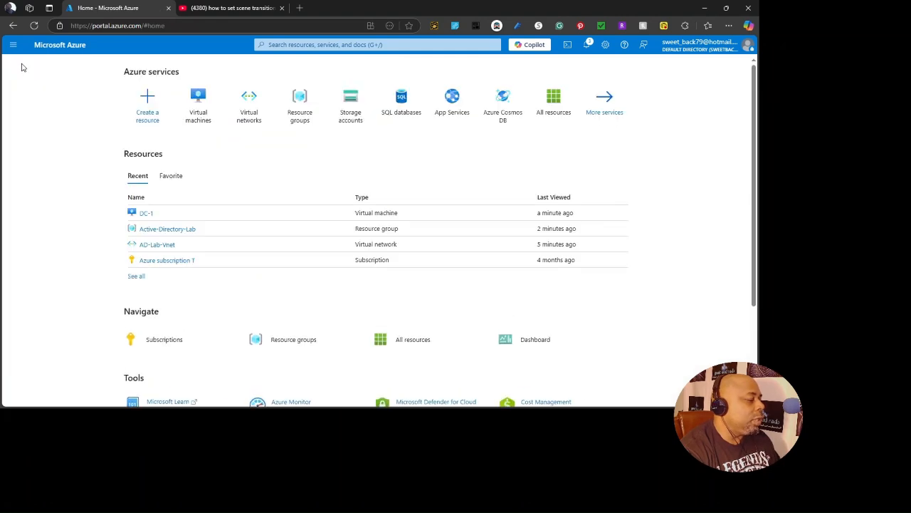
pyautogui.moveTo(195, 120)
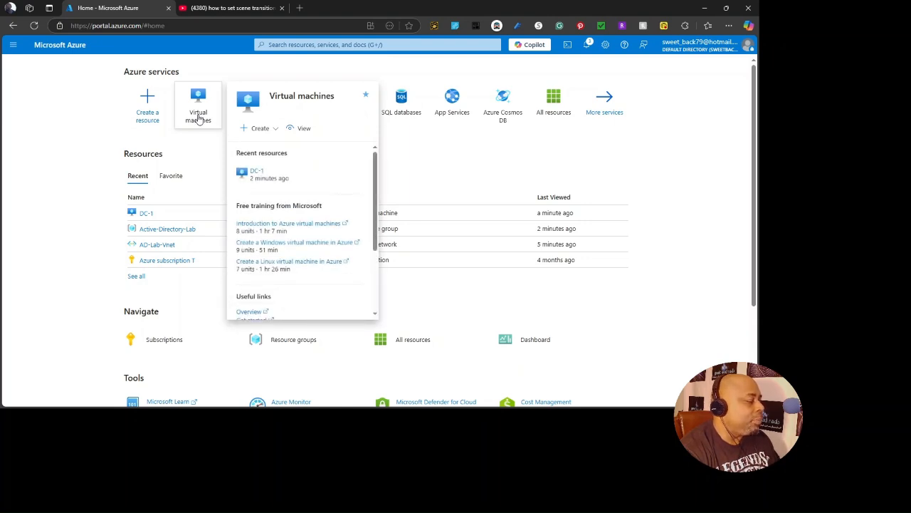
pyautogui.click(199, 118)
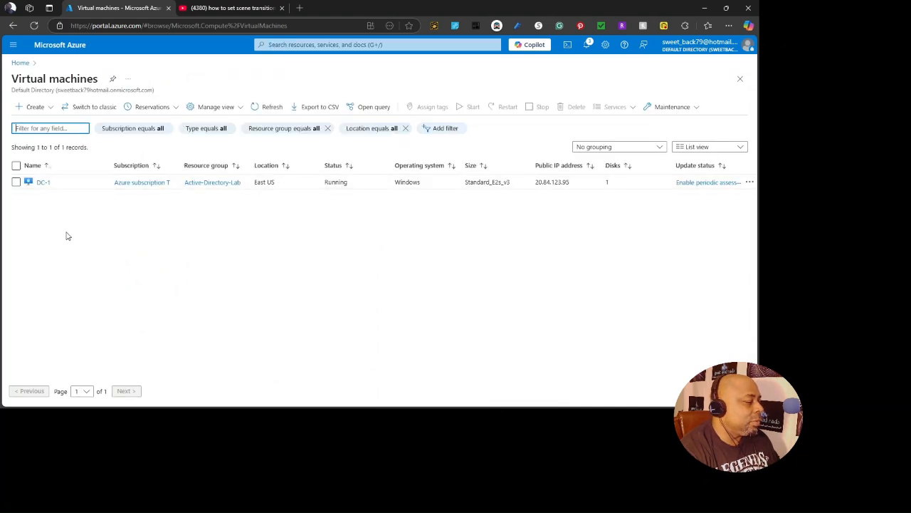
pyautogui.click(43, 183)
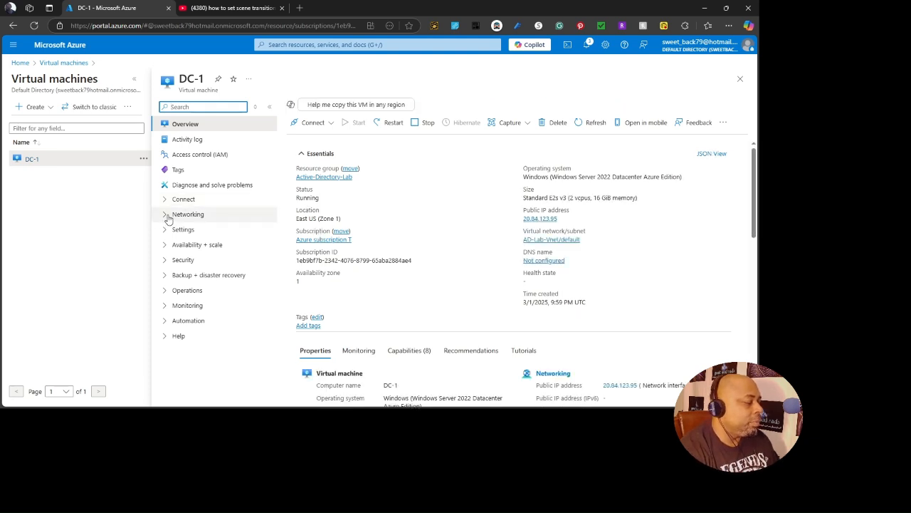
pyautogui.click(164, 215)
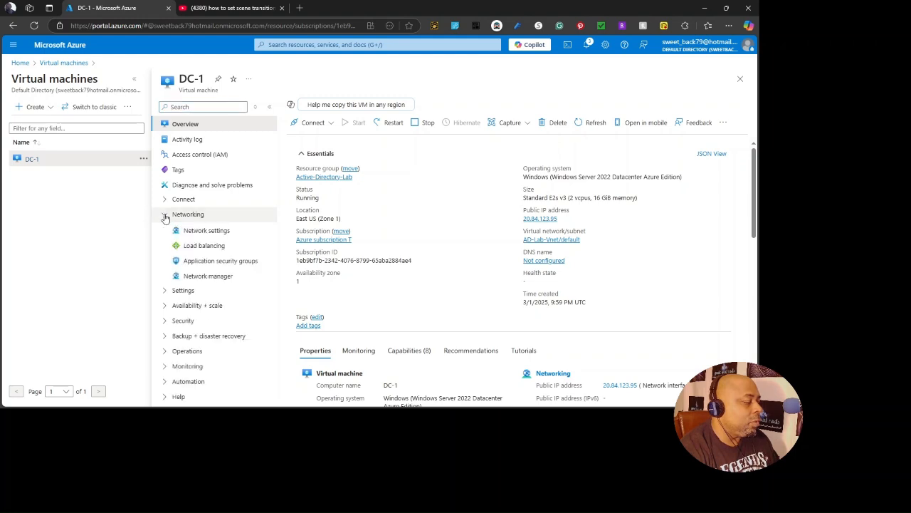
pyautogui.click(206, 232)
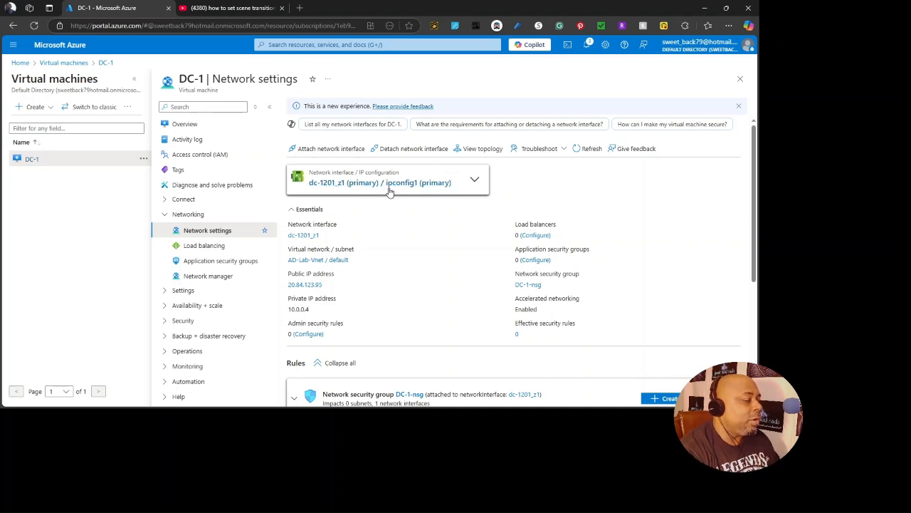
pyautogui.click(356, 183)
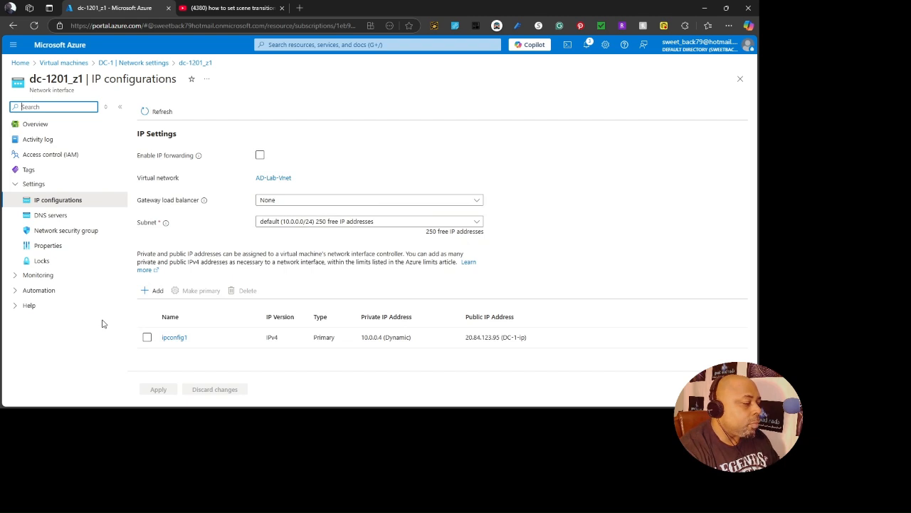
# Change the private IP address allocation of ipconfig1 to Static, keeping the proposed address, and save it.
pyautogui.click(174, 338)
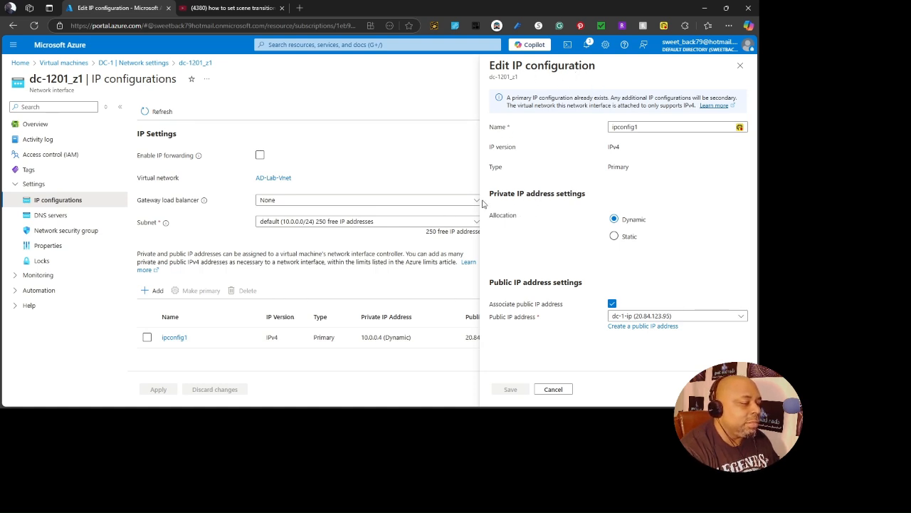
pyautogui.click(614, 236)
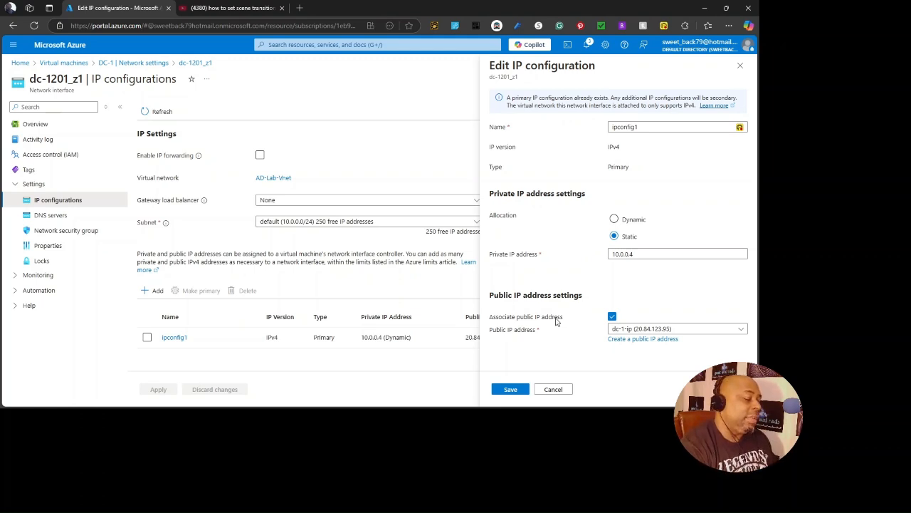
pyautogui.click(514, 391)
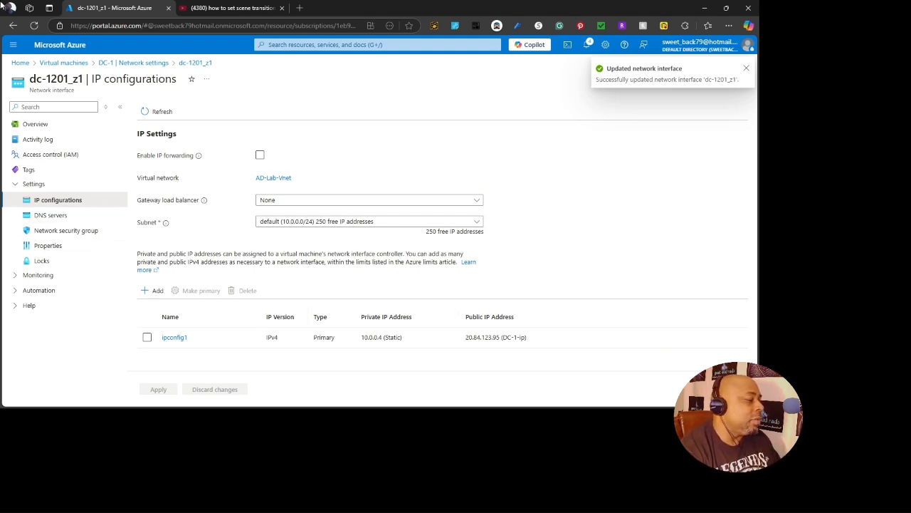
# Return to the portal home page, open the DC-1 virtual machine and copy its public IP address.
pyautogui.click(20, 64)
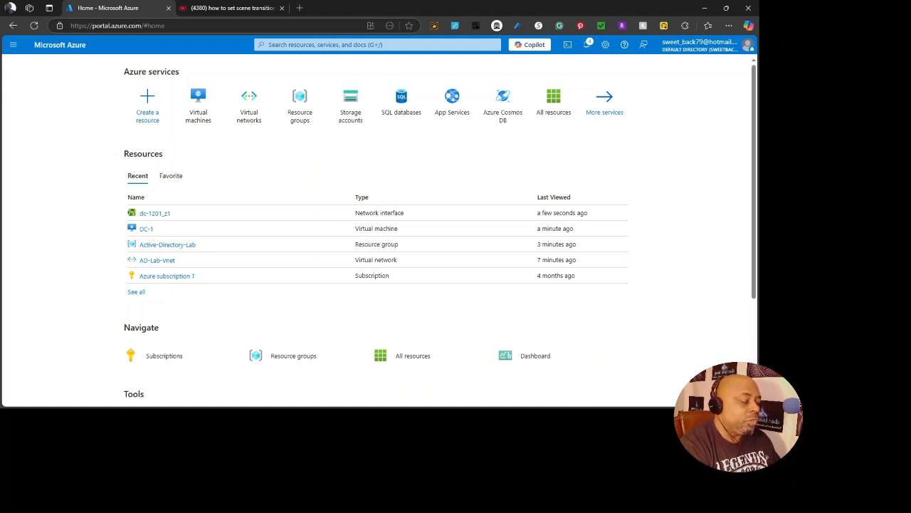
pyautogui.press('super')
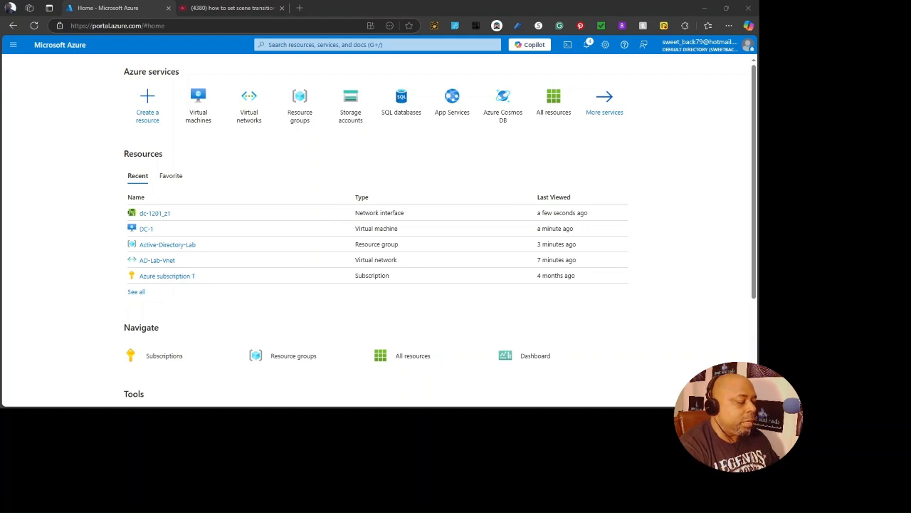
pyautogui.hotkey('alt', 'Tab')
pyautogui.hotkey('alt', 'Tab')
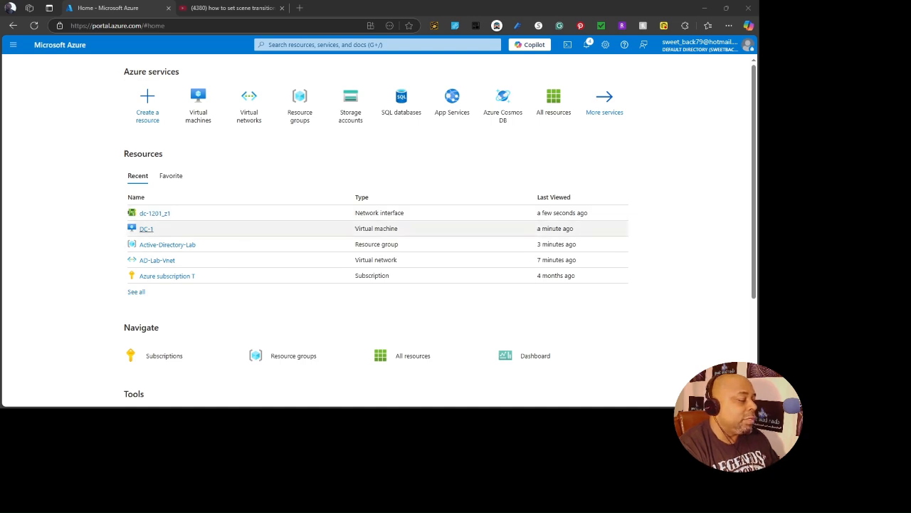
pyautogui.click(148, 229)
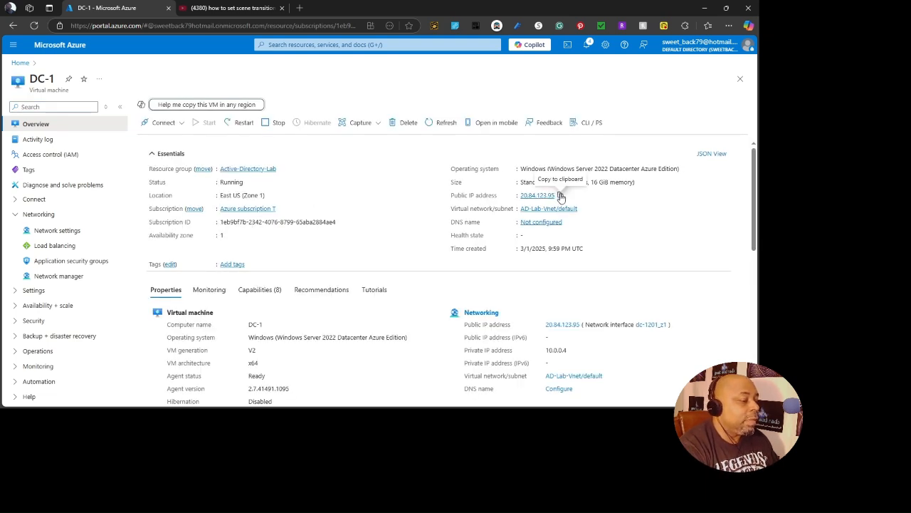
pyautogui.click(561, 197)
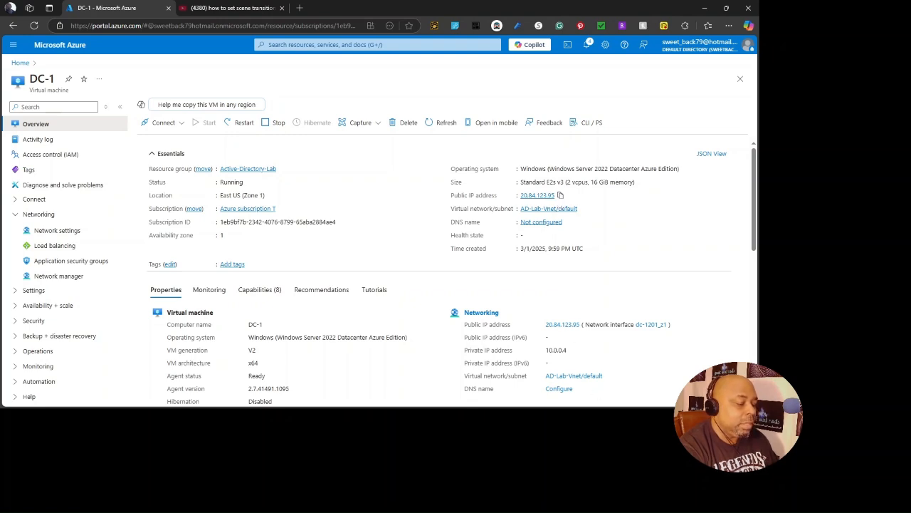
# Switch to Remote Desktop Connection and connect to DC-1 through its public IP address.
pyautogui.press('super')
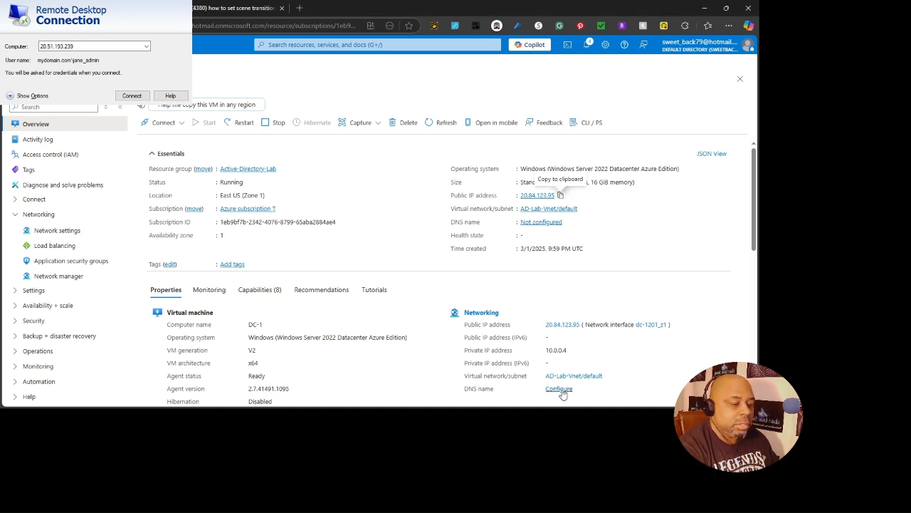
pyautogui.click(89, 47)
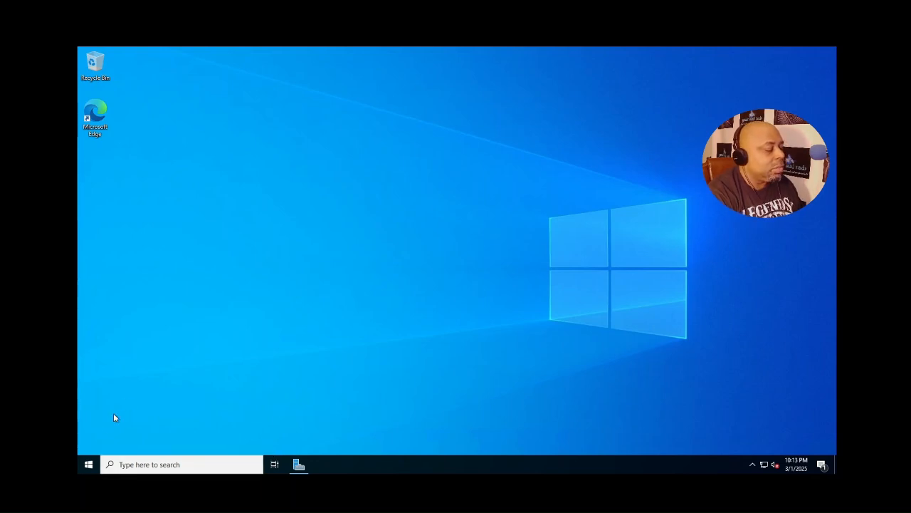
# Open the Windows Defender Firewall with Advanced Security console on DC-1 by running wf.msc.
pyautogui.click(90, 463)
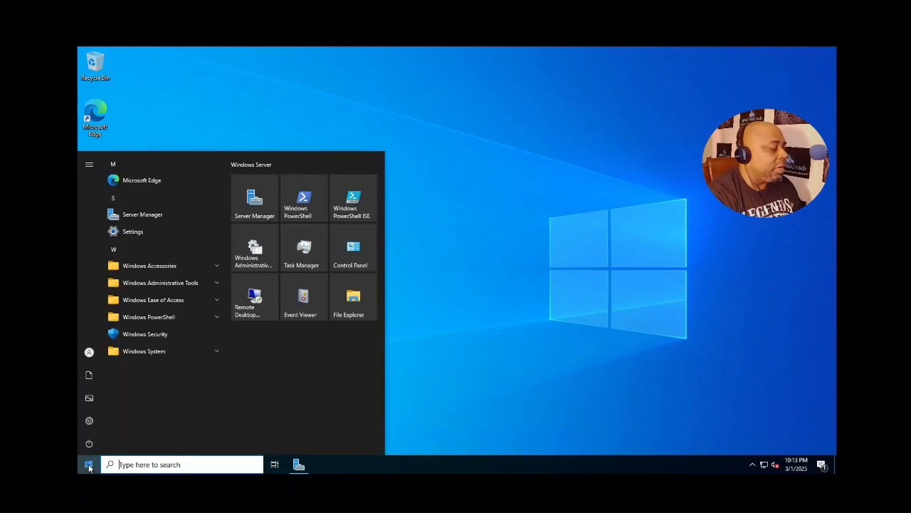
pyautogui.moveTo(98, 443)
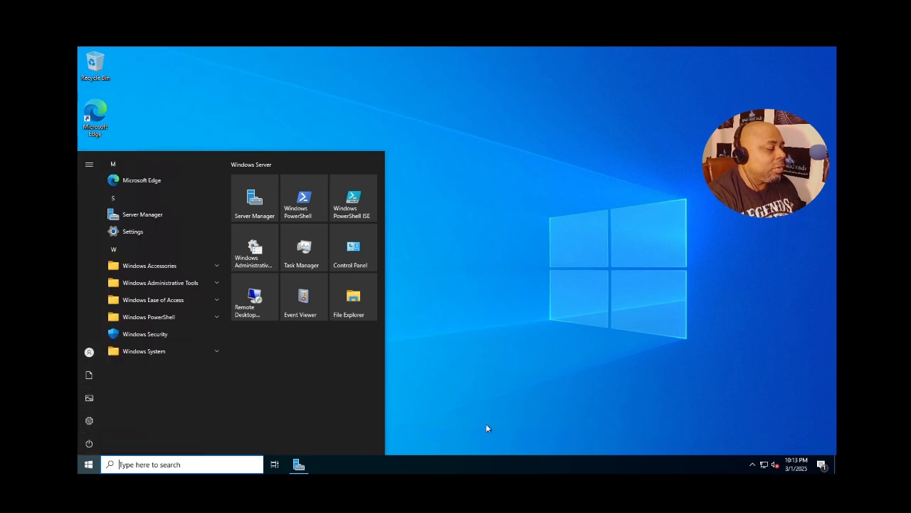
pyautogui.click(486, 422)
pyautogui.rightClick(87, 465)
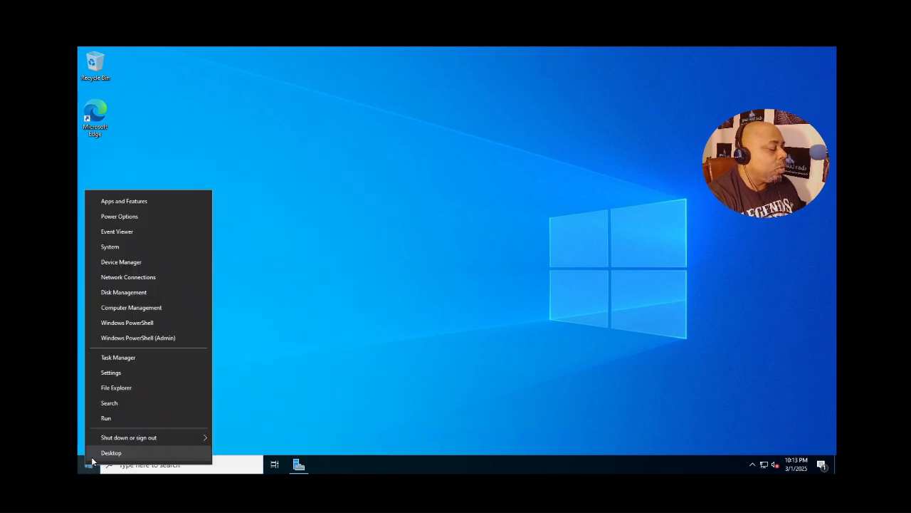
pyautogui.click(123, 418)
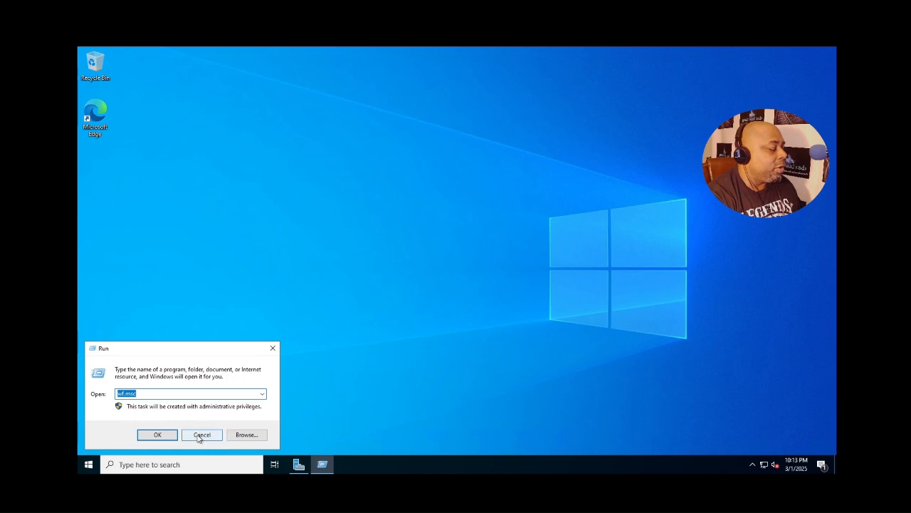
pyautogui.click(162, 435)
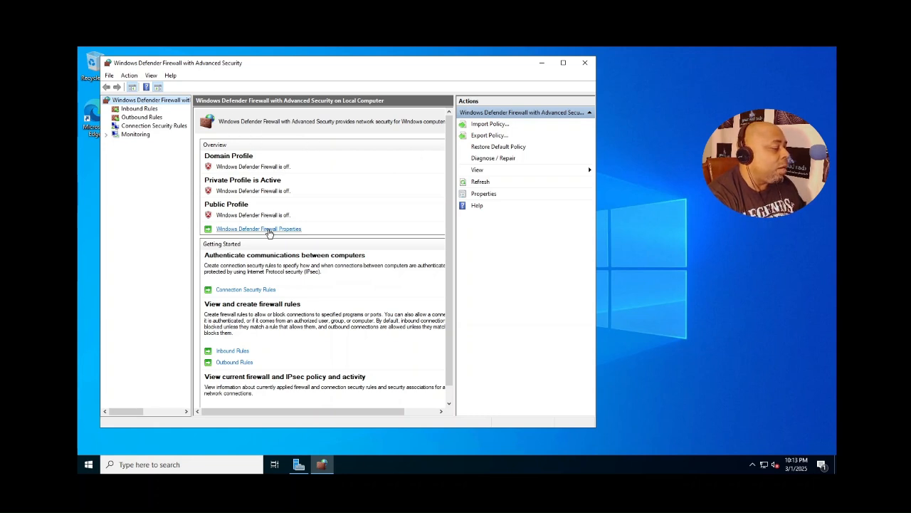
# Check the firewall state of the domain, private and public profiles in the firewall properties, and close the console.
pyautogui.click(223, 229)
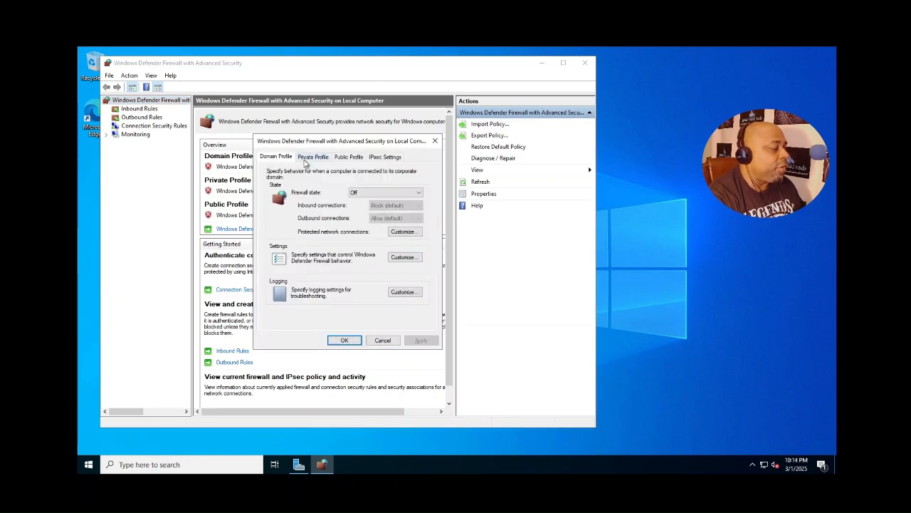
pyautogui.click(305, 162)
pyautogui.click(347, 158)
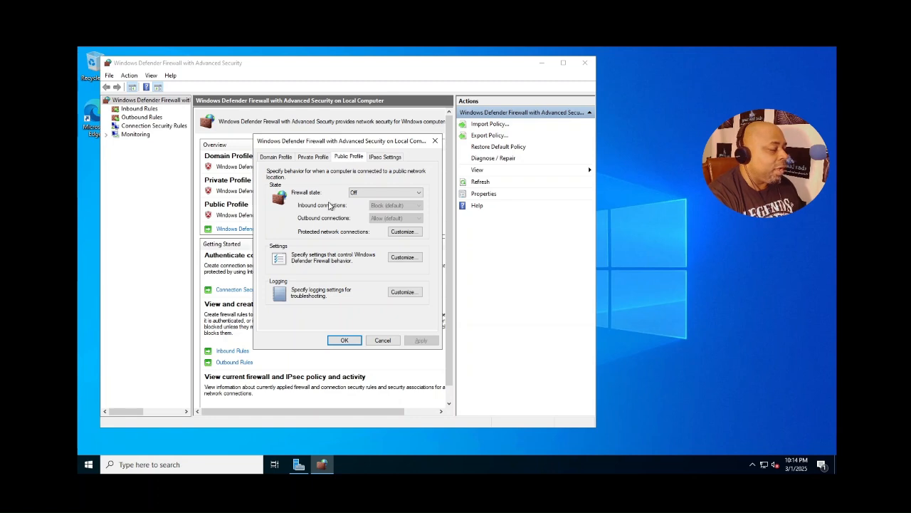
pyautogui.click(344, 341)
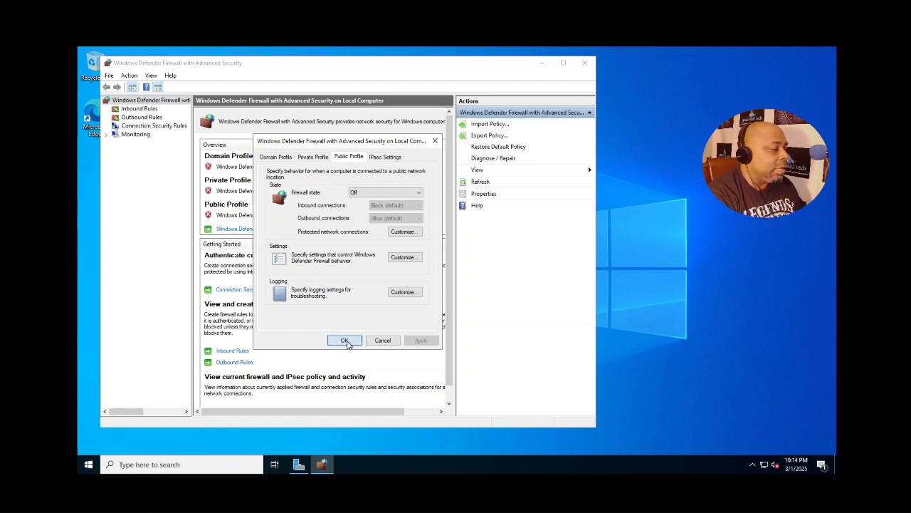
pyautogui.click(585, 63)
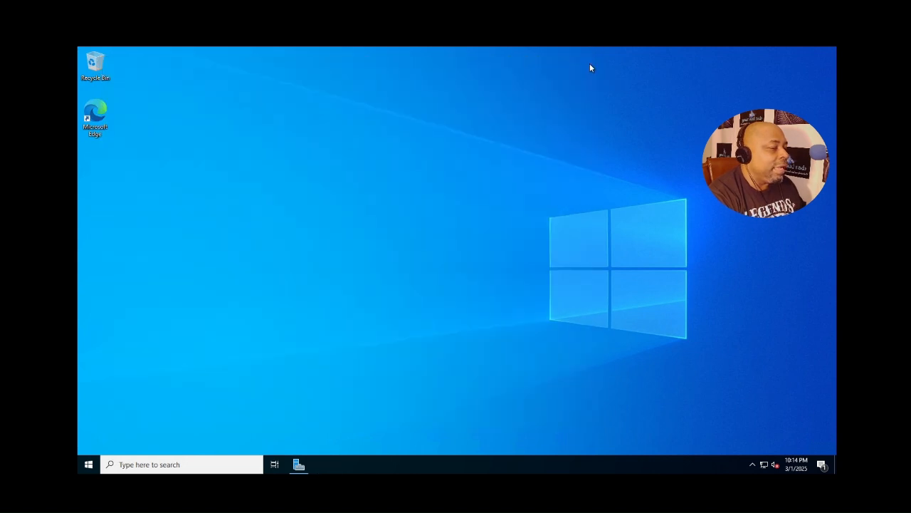
# Return to the Azure portal home page, open the Client-1 virtual machine and go to its primary network interface from the network settings.
pyautogui.click(563, 53)
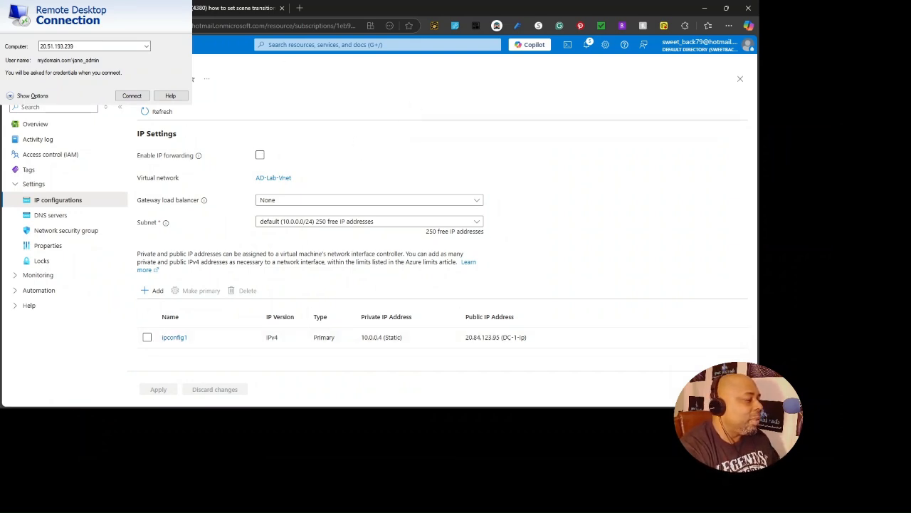
pyautogui.click(54, 45)
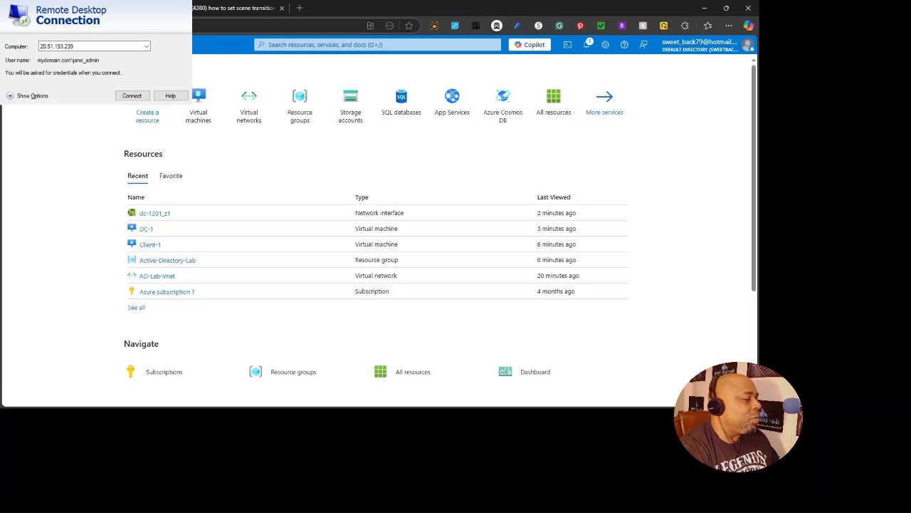
pyautogui.moveTo(200, 115)
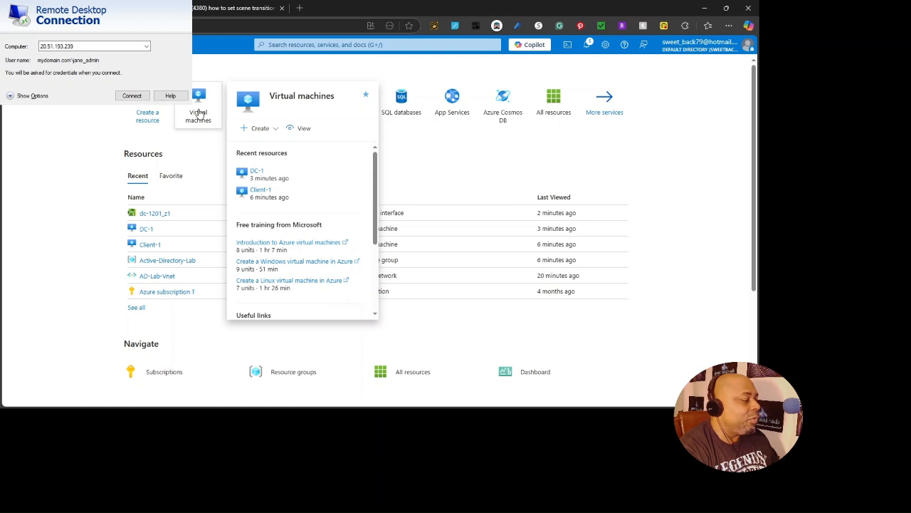
pyautogui.click(257, 190)
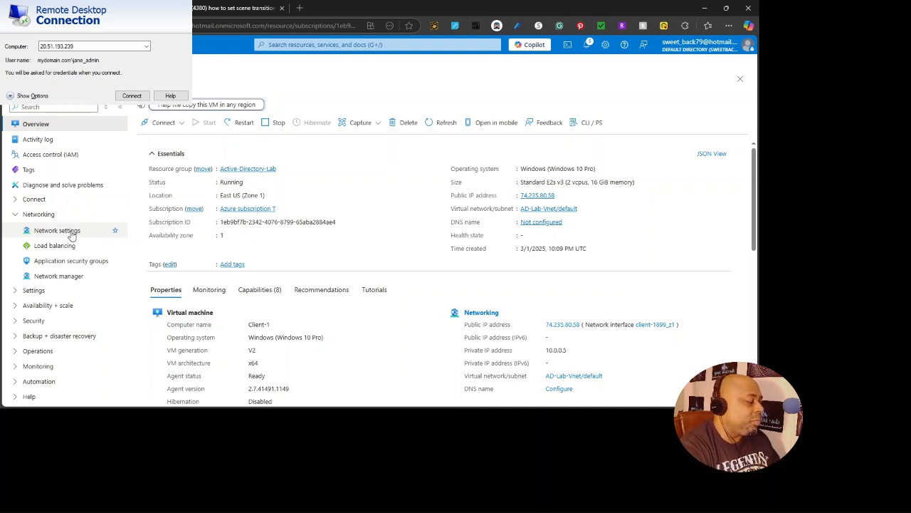
pyautogui.click(64, 231)
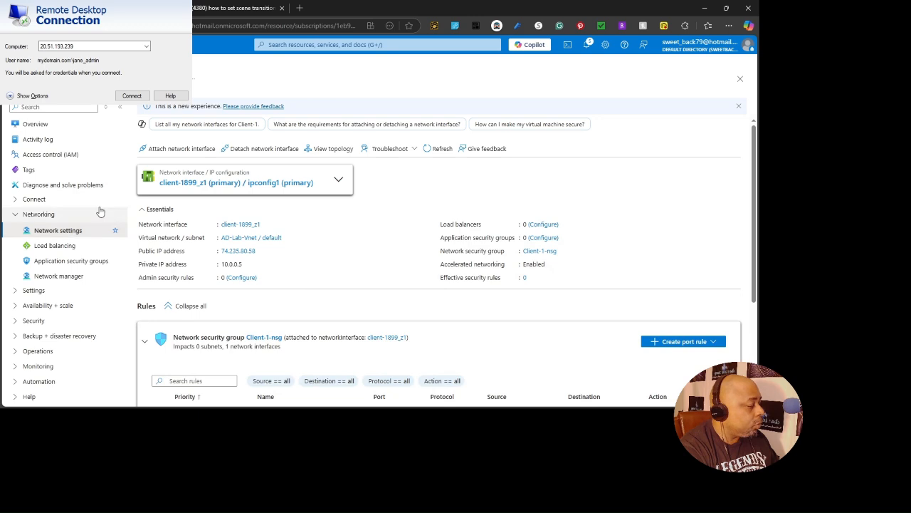
pyautogui.click(208, 184)
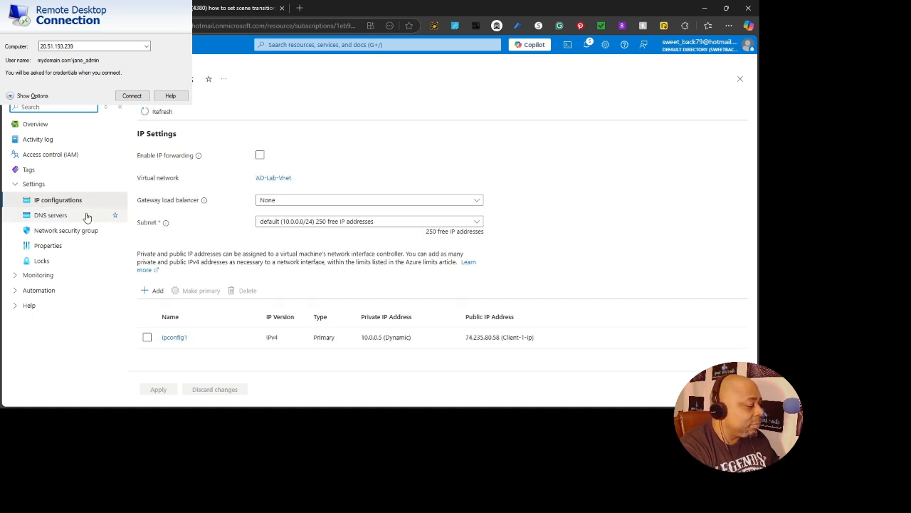
# Set a custom DNS server of 10.0.0.4 on Client-1's network interface and save the change.
pyautogui.click(51, 219)
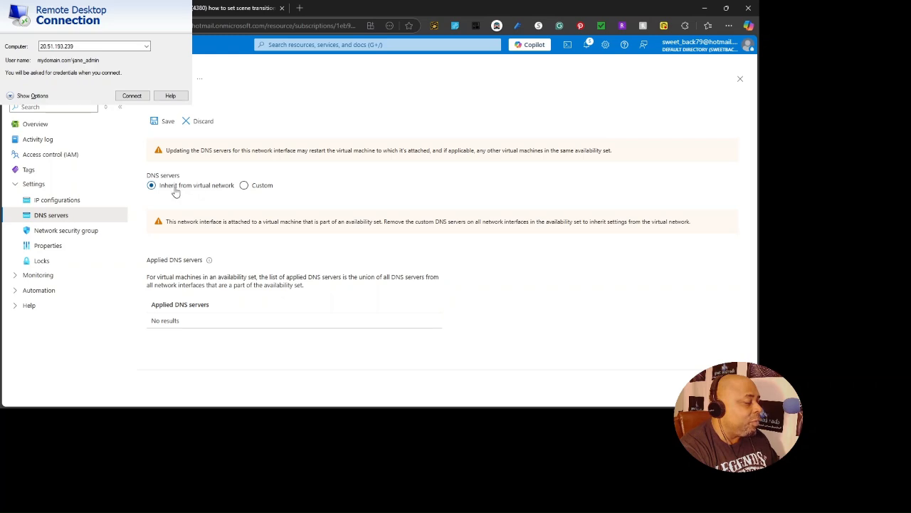
pyautogui.click(244, 188)
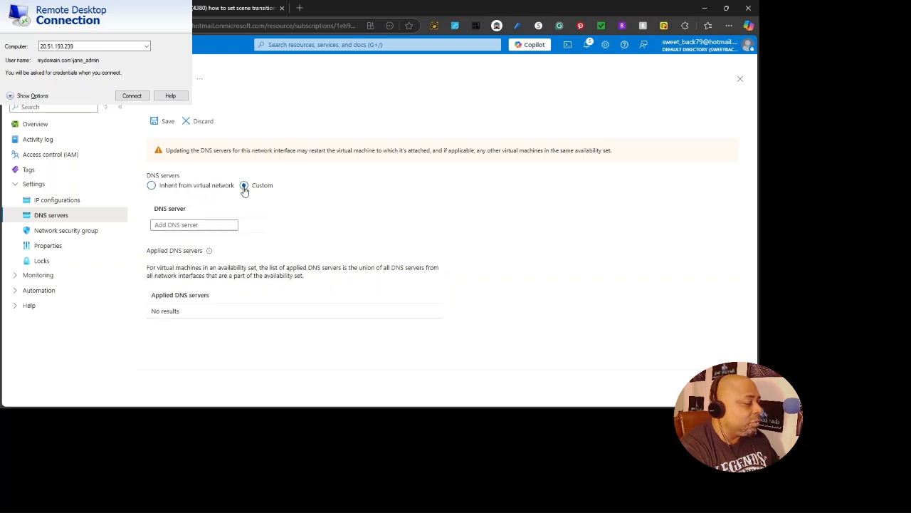
pyautogui.click(220, 225)
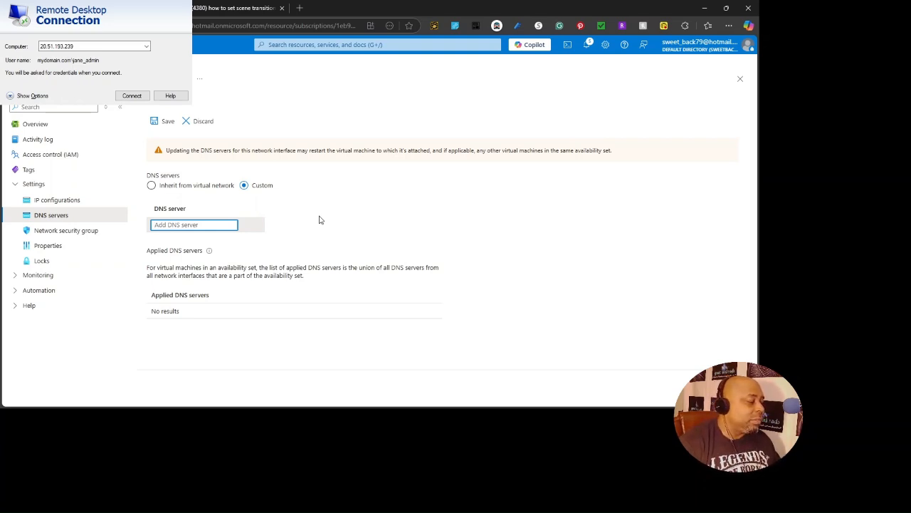
pyautogui.write('10.0')
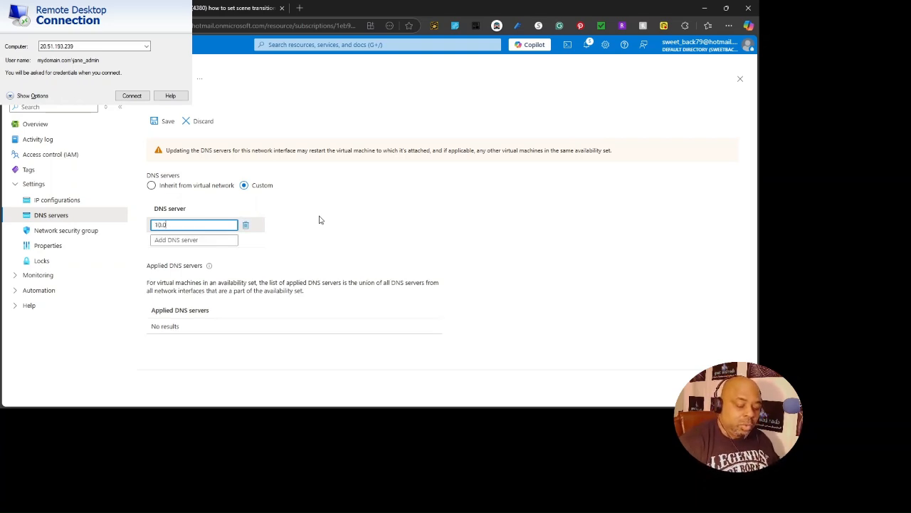
pyautogui.write('.0.4')
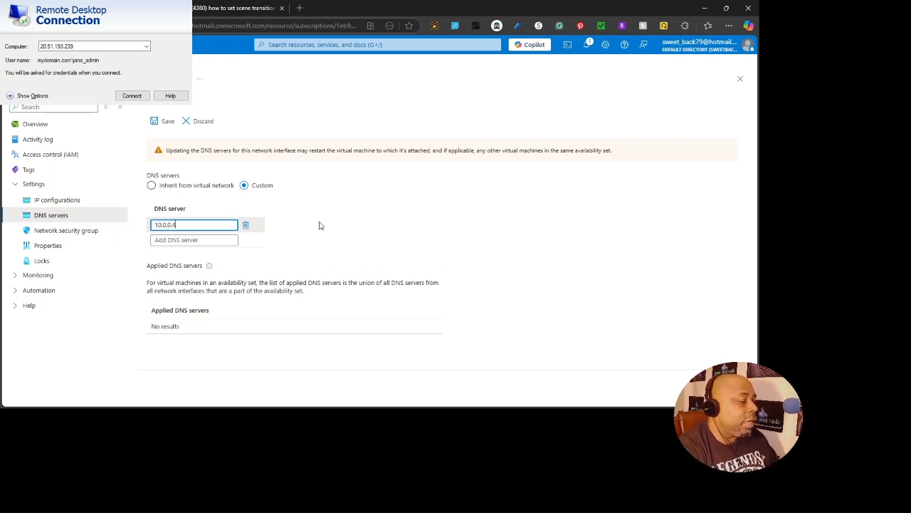
pyautogui.click(162, 121)
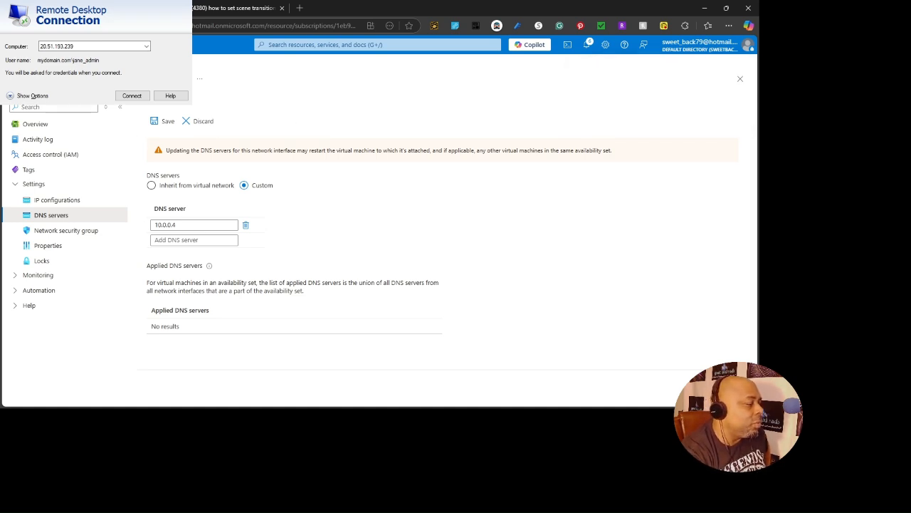
# Go back to the Client-1 virtual machine from the portal home page and restart it.
pyautogui.click(17, 61)
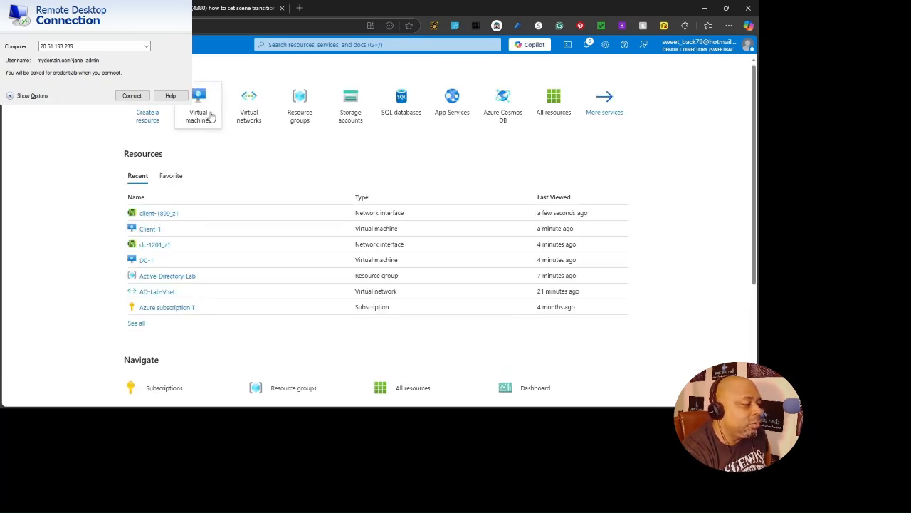
pyautogui.click(147, 231)
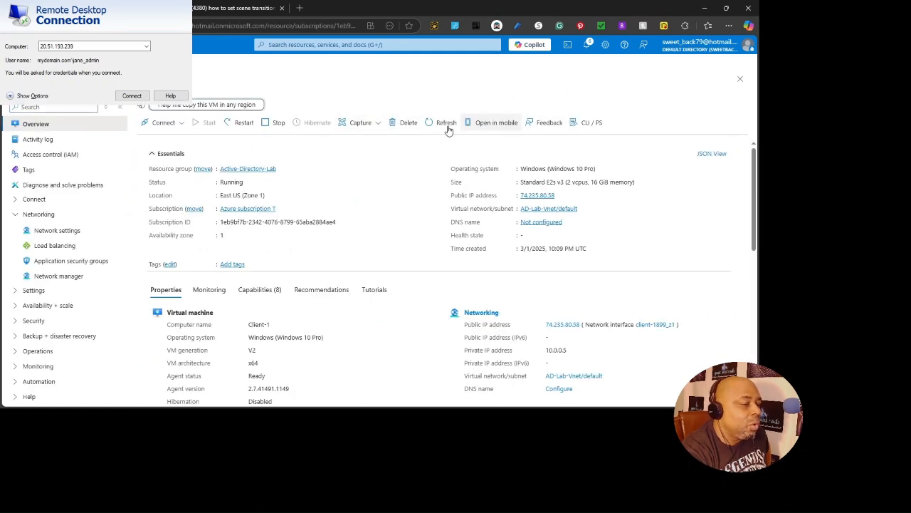
pyautogui.click(244, 125)
pyautogui.click(157, 141)
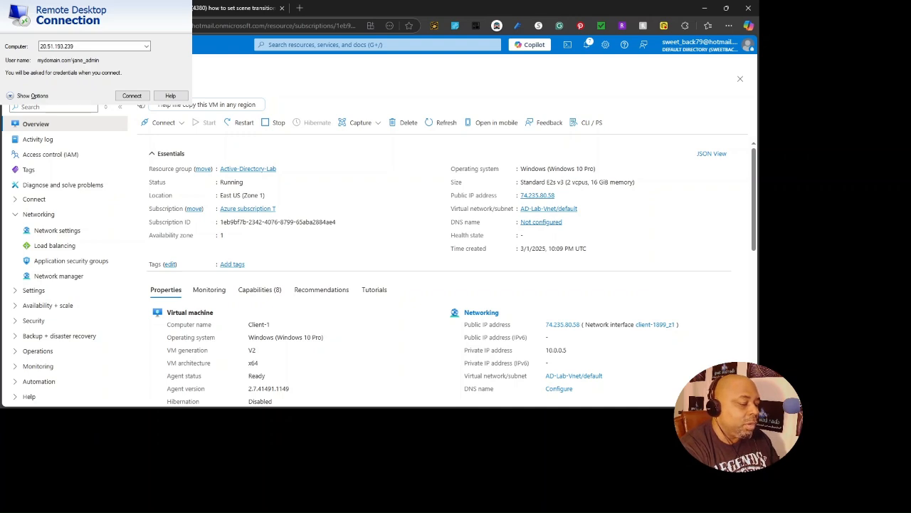
# Copy Client-1's public IP address, switch to Remote Desktop Connection and connect to Client-1 with it.
pyautogui.hotkey('alt', 'Tab')
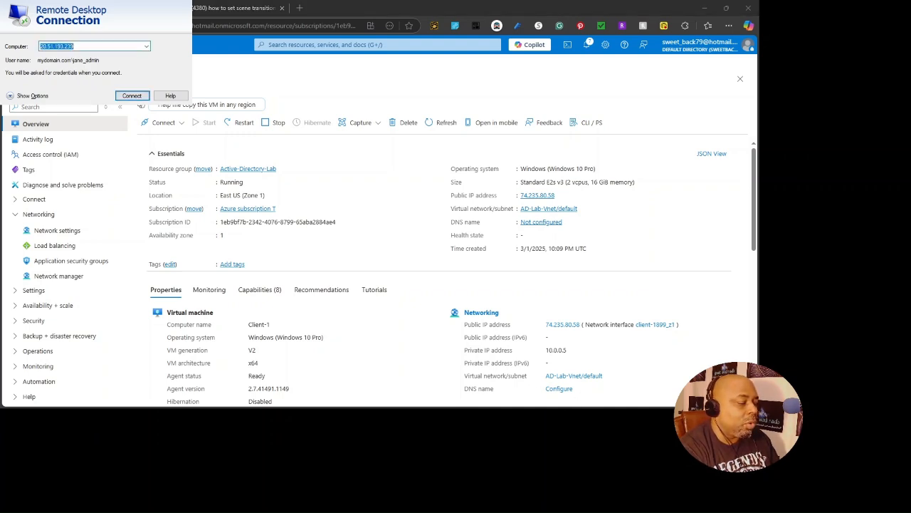
pyautogui.hotkey('alt', 'Tab')
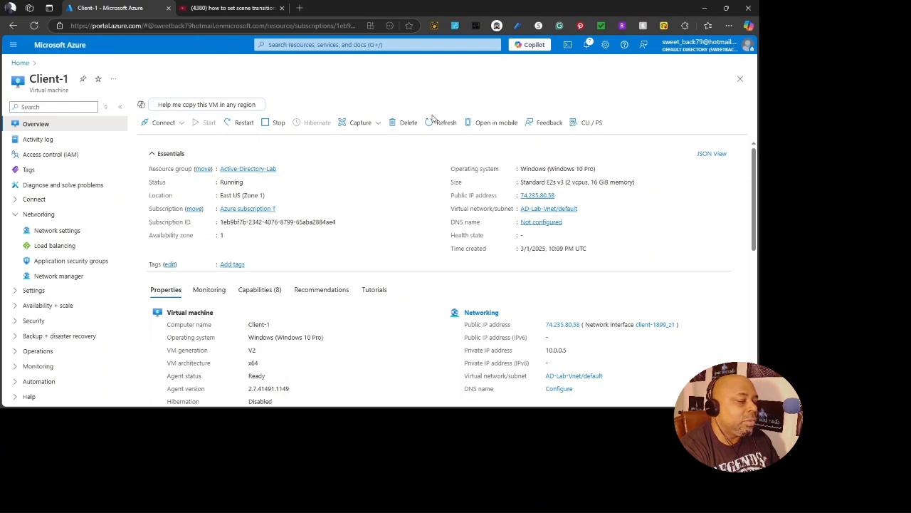
pyautogui.moveTo(530, 197)
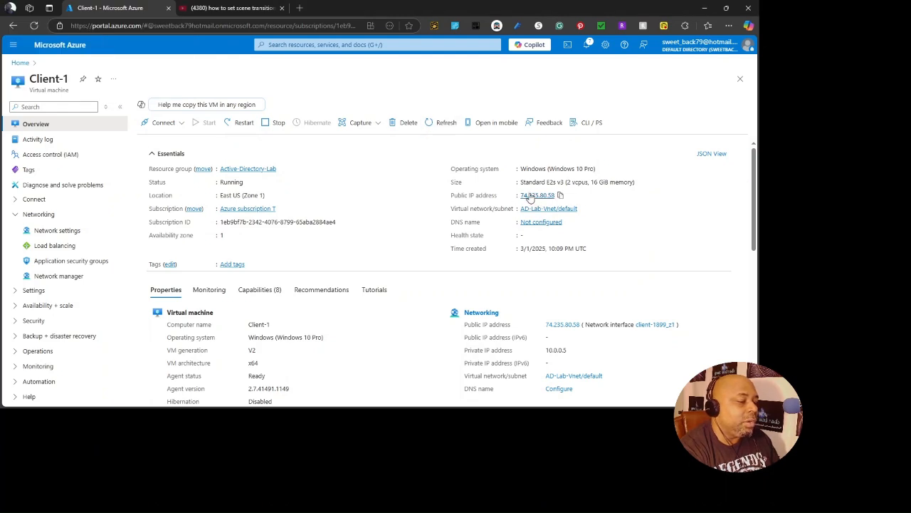
pyautogui.click(560, 196)
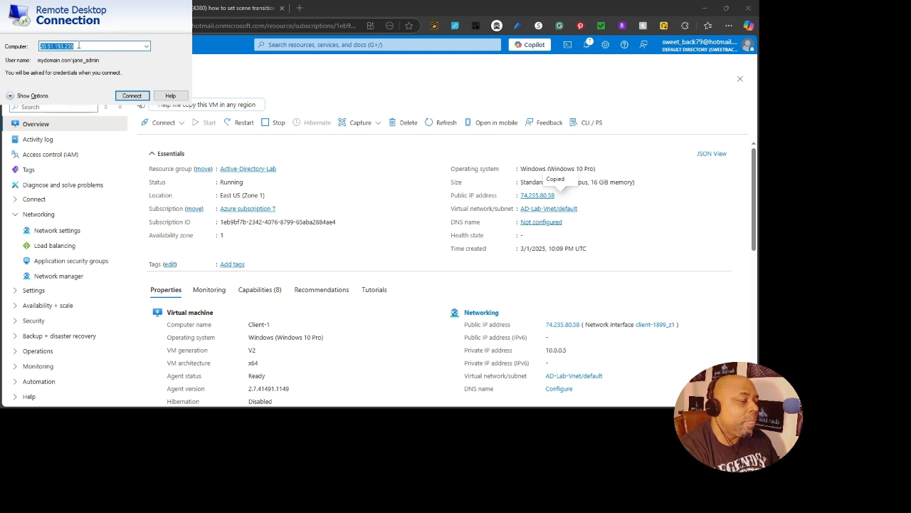
pyautogui.press('BackSpace')
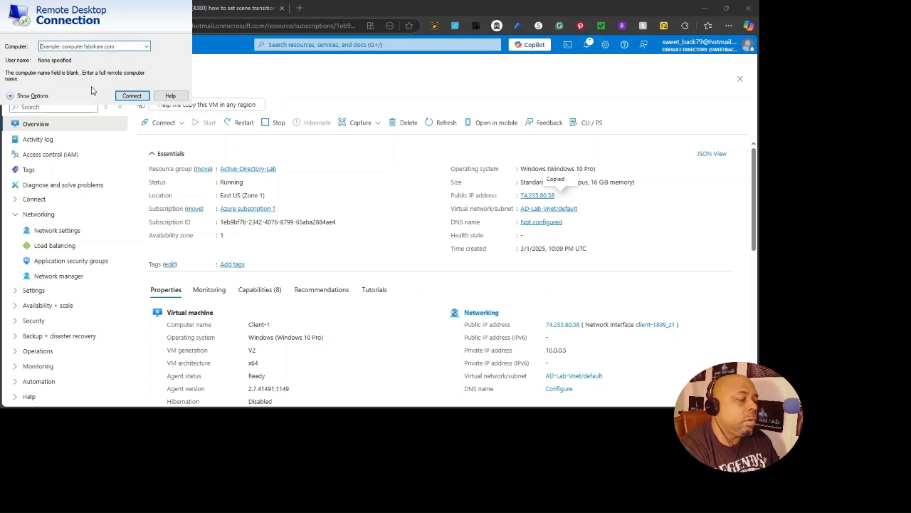
pyautogui.hotkey('ctrl', 'v')
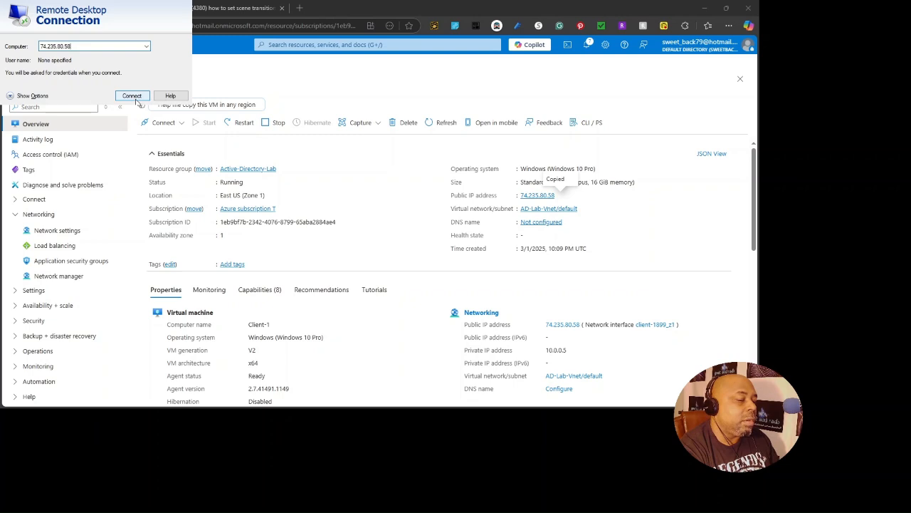
pyautogui.click(133, 97)
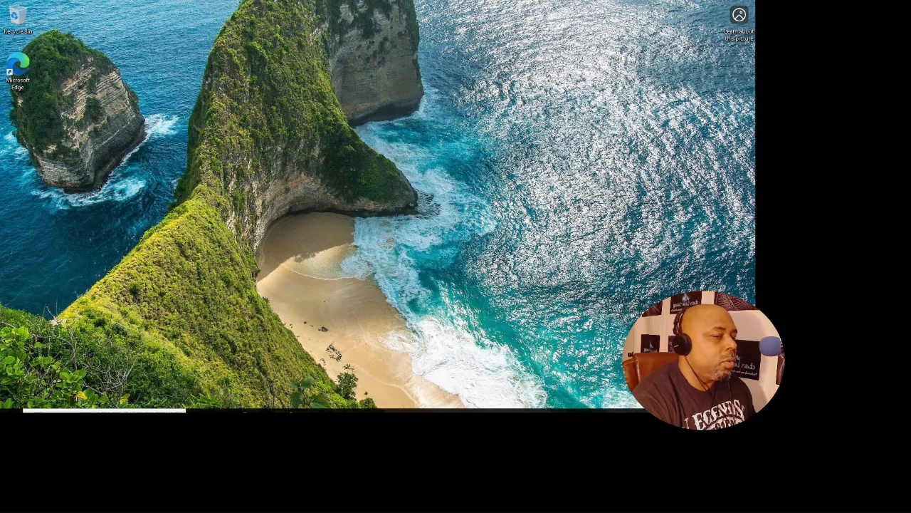
# Open Windows PowerShell on the Client-1 remote desktop.
pyautogui.click(729, 1)
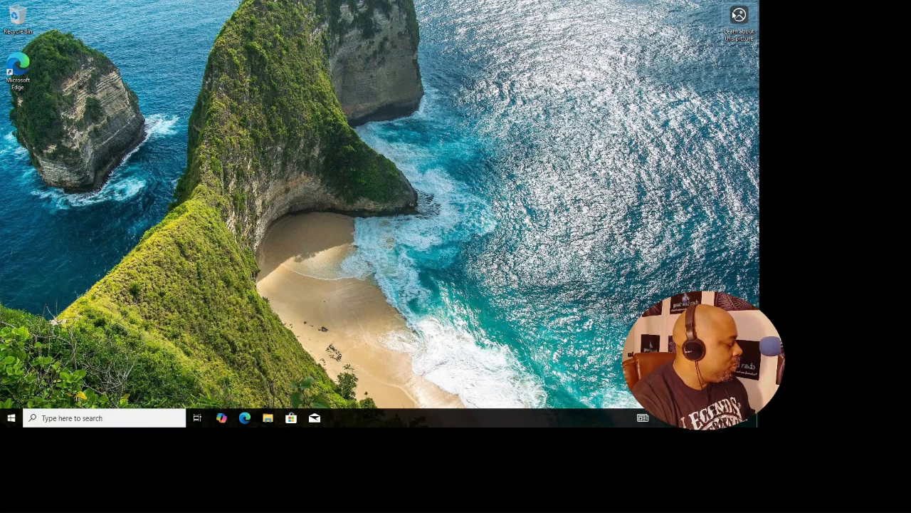
pyautogui.moveTo(737, 16)
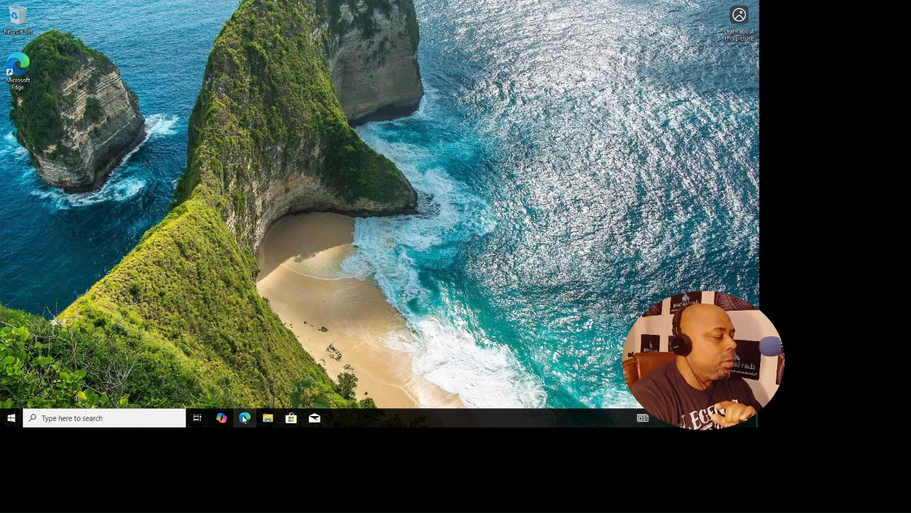
pyautogui.rightClick(100, 420)
pyautogui.click(76, 422)
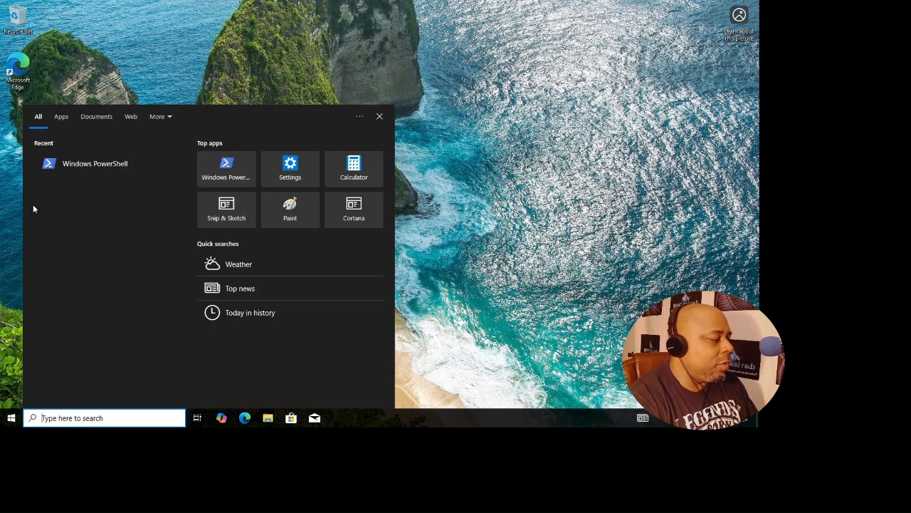
pyautogui.click(86, 164)
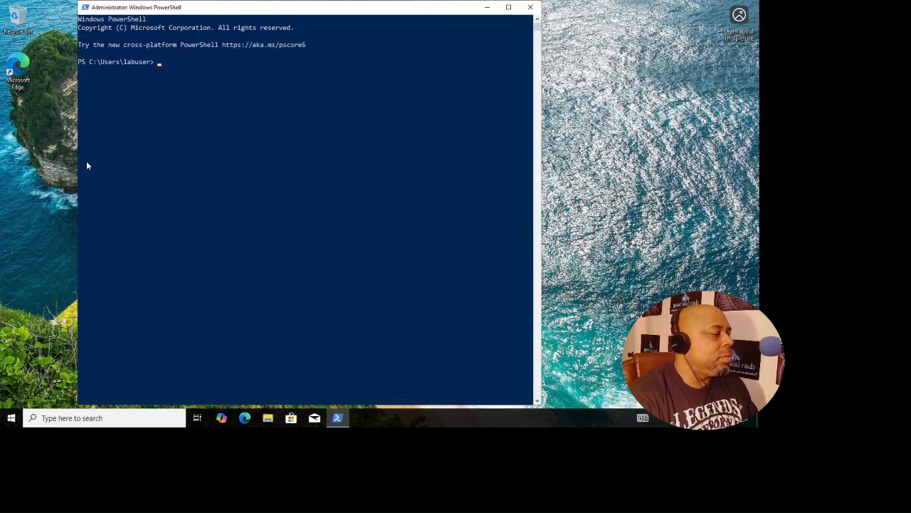
# Ping DC-1's private IP address 10.0.0.4 from Client-1.
pyautogui.write('ping')
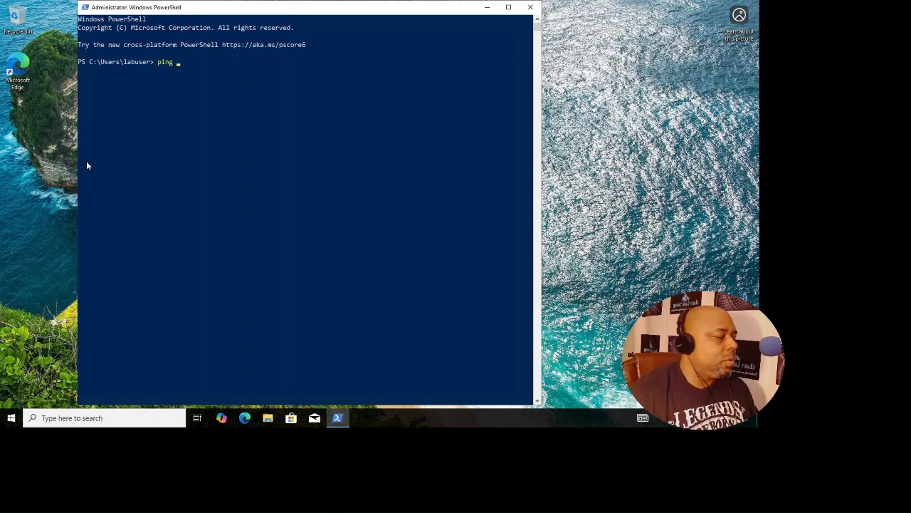
pyautogui.write(' 10.0.0.4')
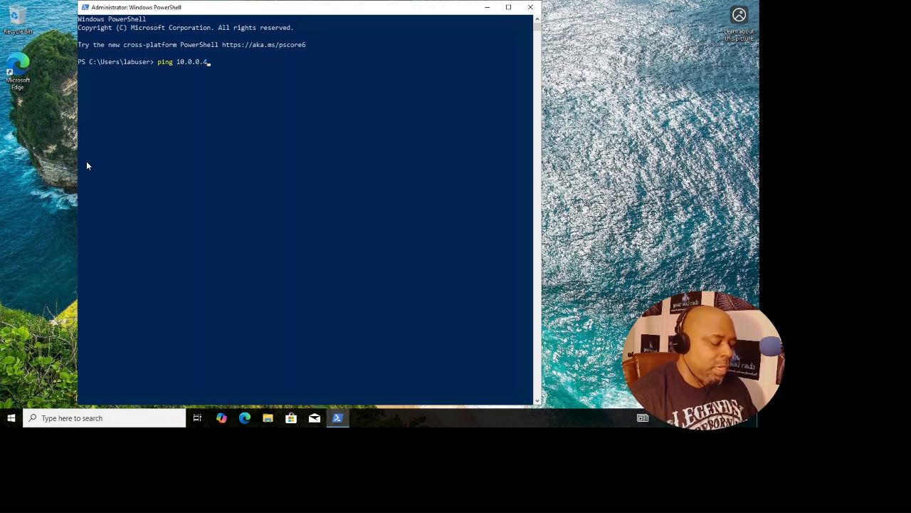
pyautogui.press('Return')
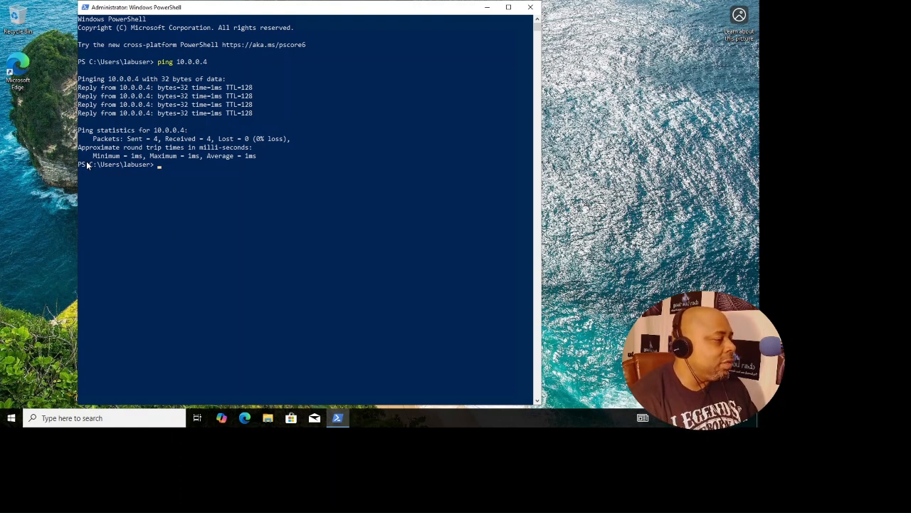
# Run ipconfig /all to list Client-1's full network configuration.
pyautogui.write('i')
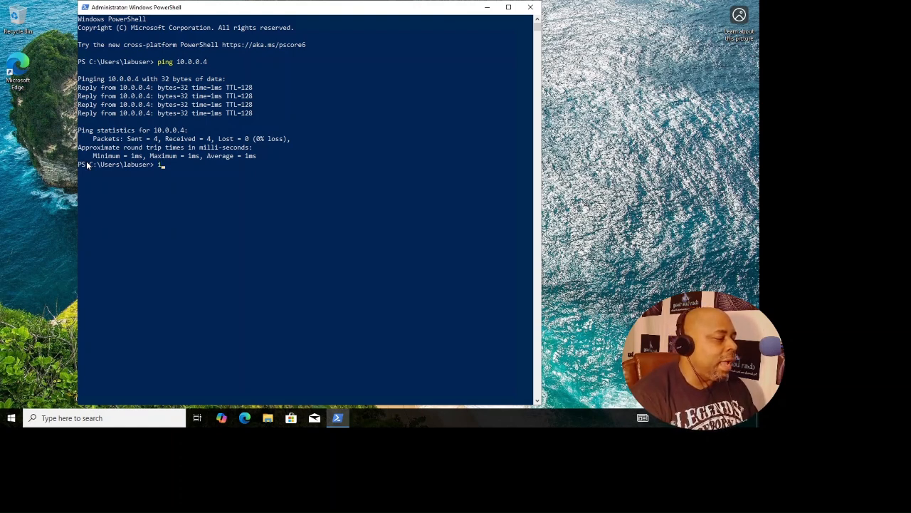
pyautogui.write('pcongi')
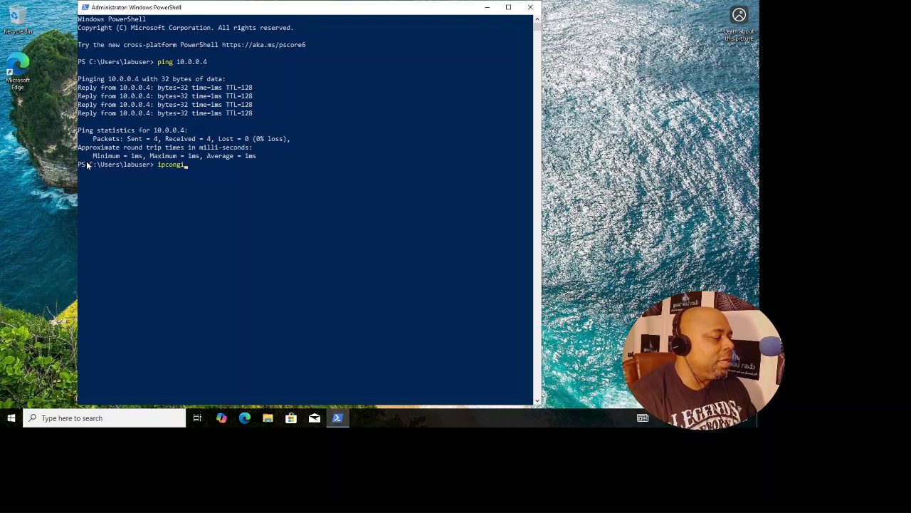
pyautogui.press('BackSpace')
pyautogui.press('BackSpace')
pyautogui.press('BackSpace')
pyautogui.write('nfi')
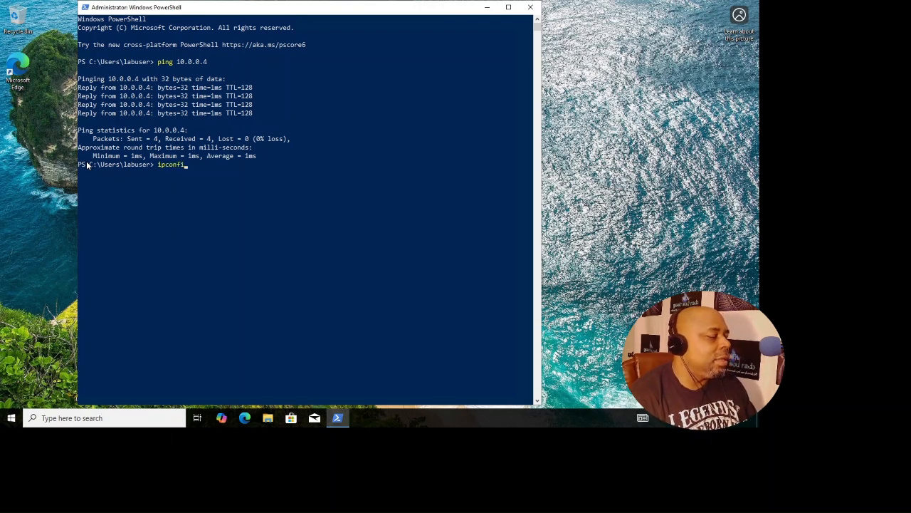
pyautogui.write('g /all')
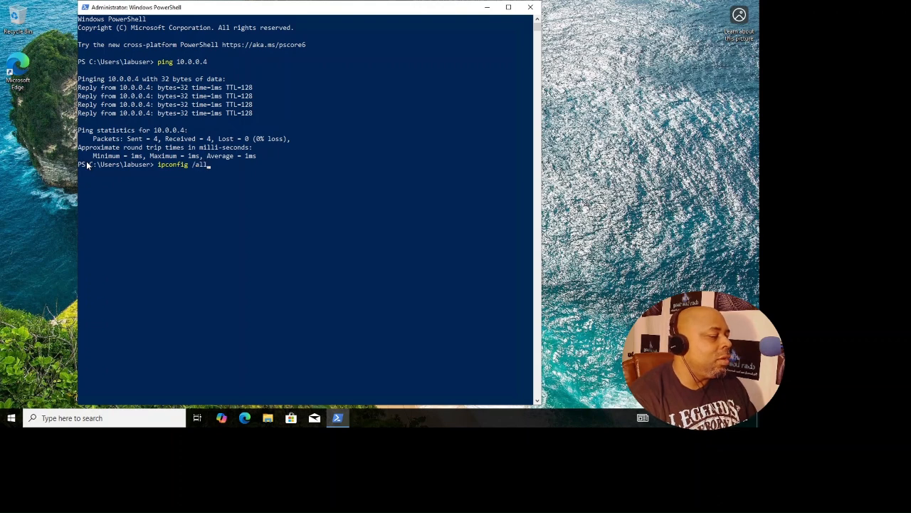
pyautogui.press('Return')
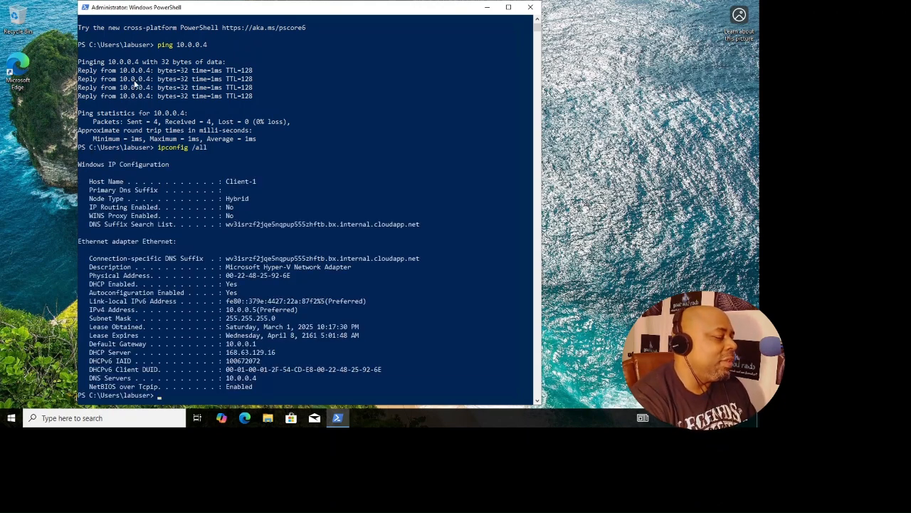
# Highlight the DNS Servers address in the ipconfig output and review it together with the ping results.
pyautogui.scroll(-3, 398, 262)
pyautogui.scroll(-1, 216, 307)
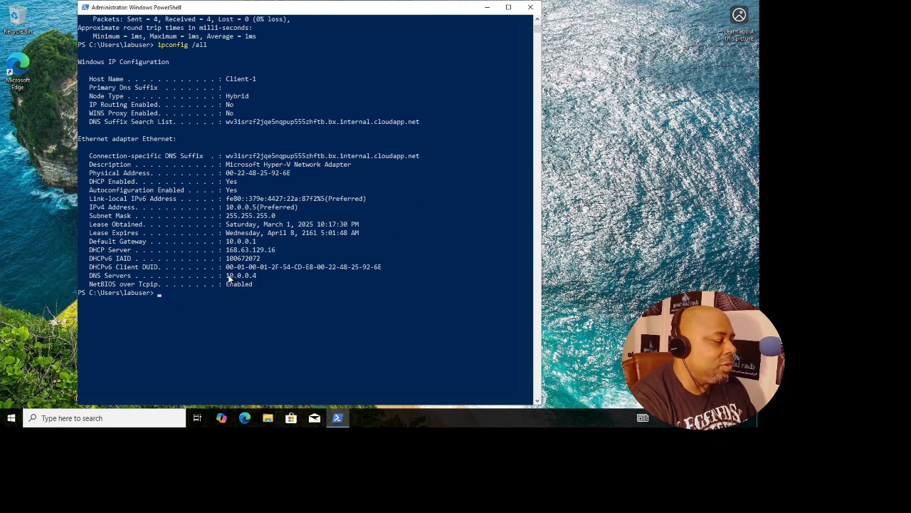
pyautogui.moveTo(227, 275); pyautogui.dragTo(259, 283)
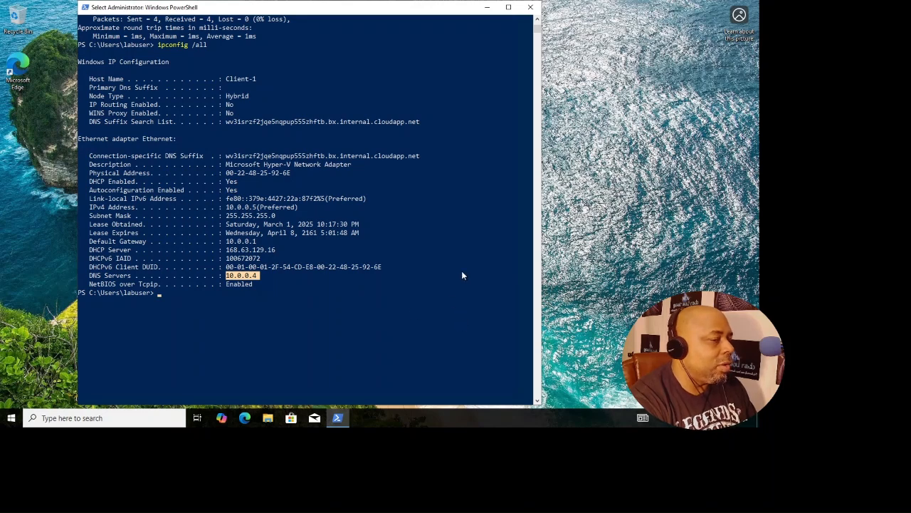
pyautogui.scroll(-4, 463, 273)
pyautogui.scroll(5, 462, 275)
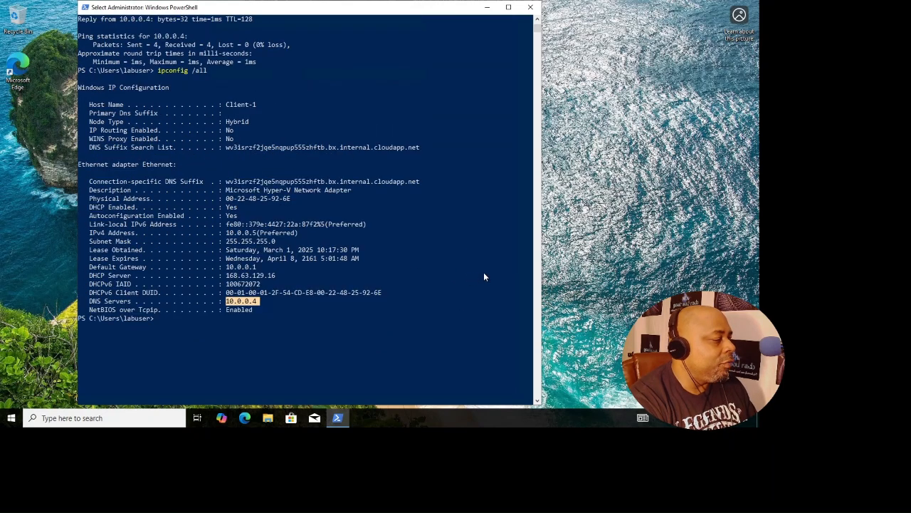
pyautogui.scroll(4, 484, 276)
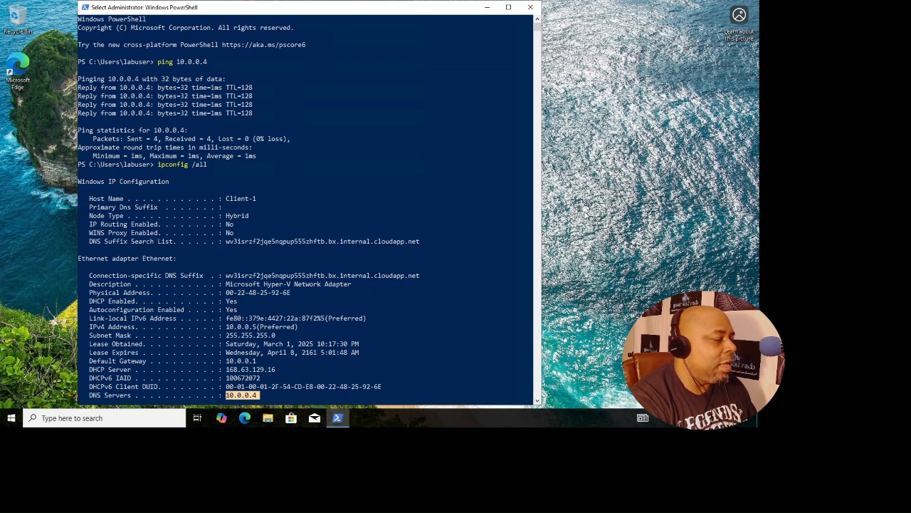
pyautogui.click(578, 218)
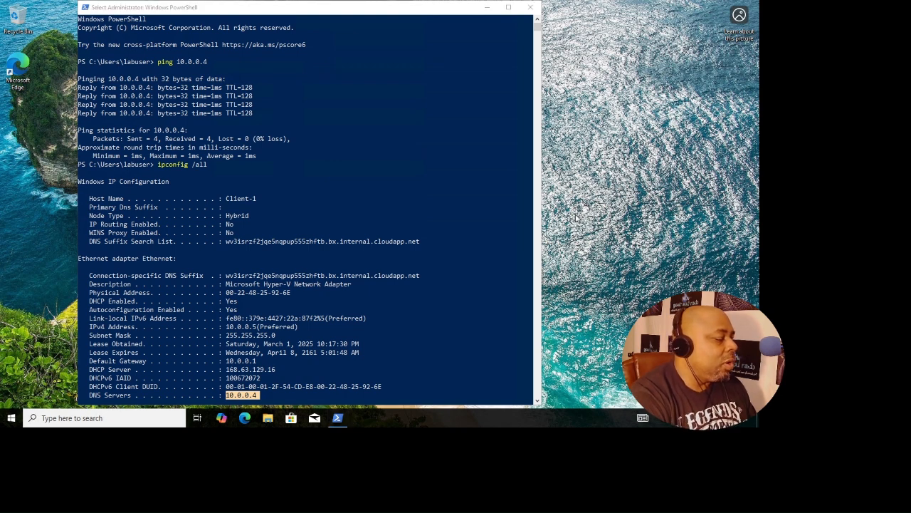